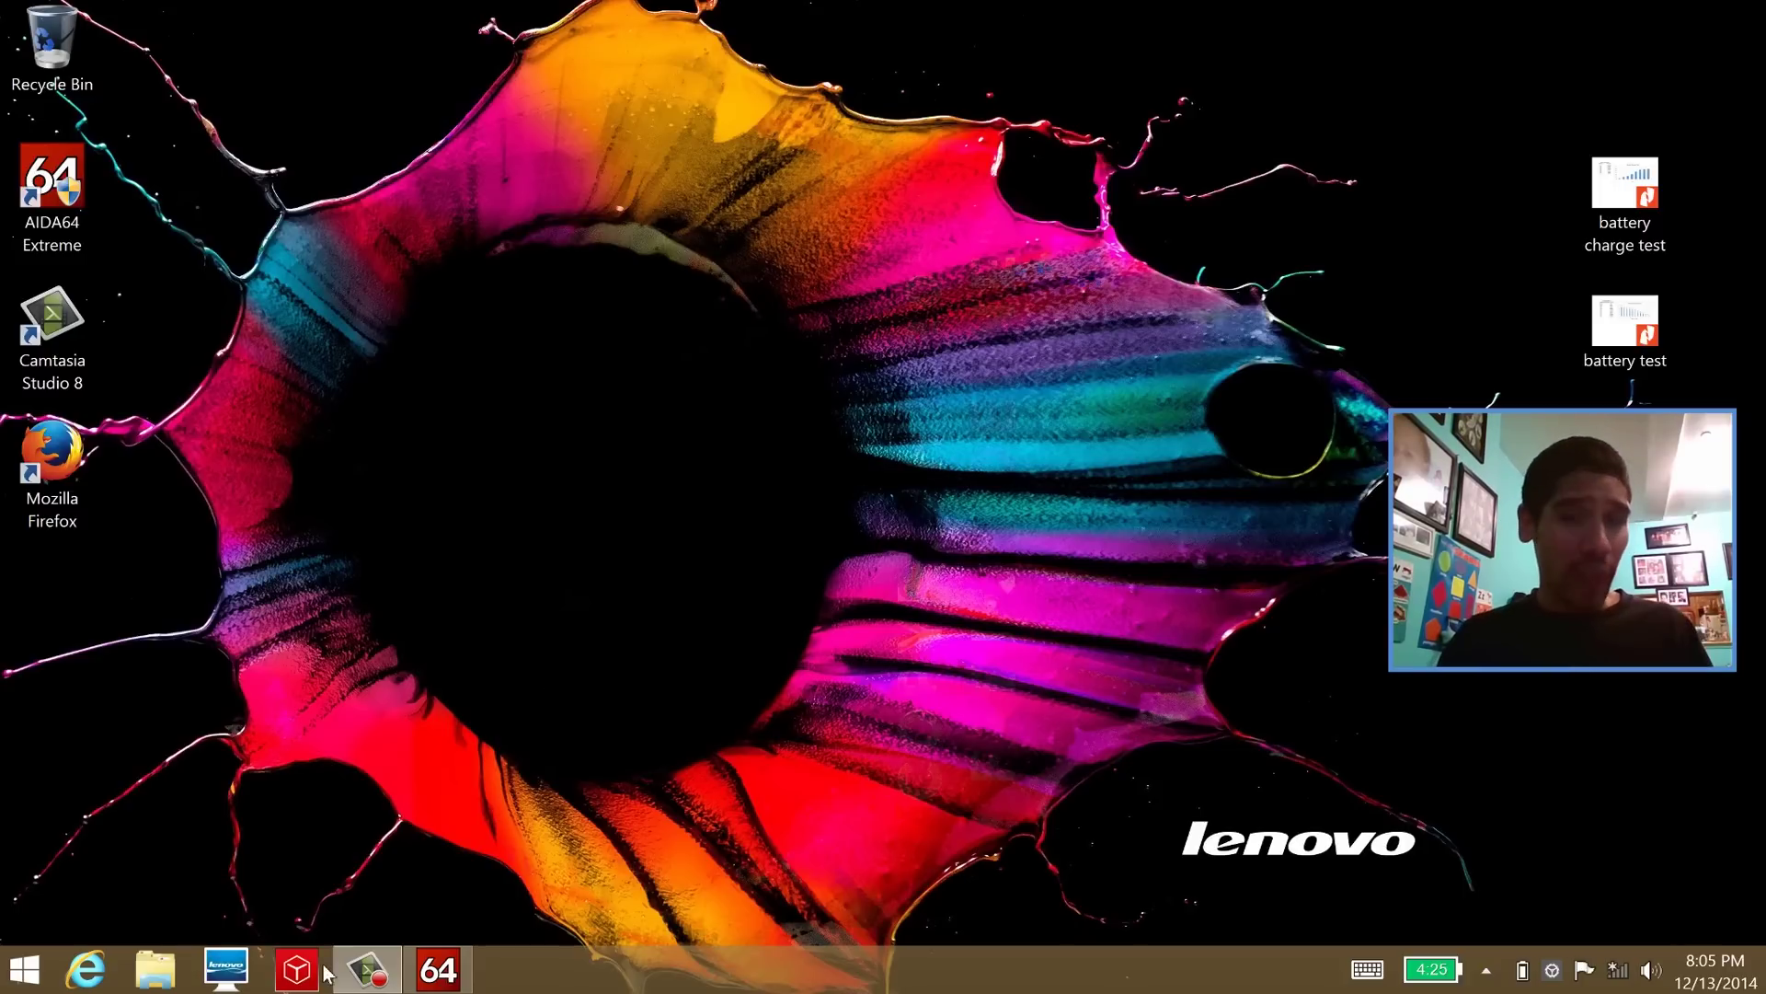
Open Computer > Overclock to see the Core M-5Y70 running at 1696.7 MHz
{"action": "left_click", "coordinate": [449, 977]}
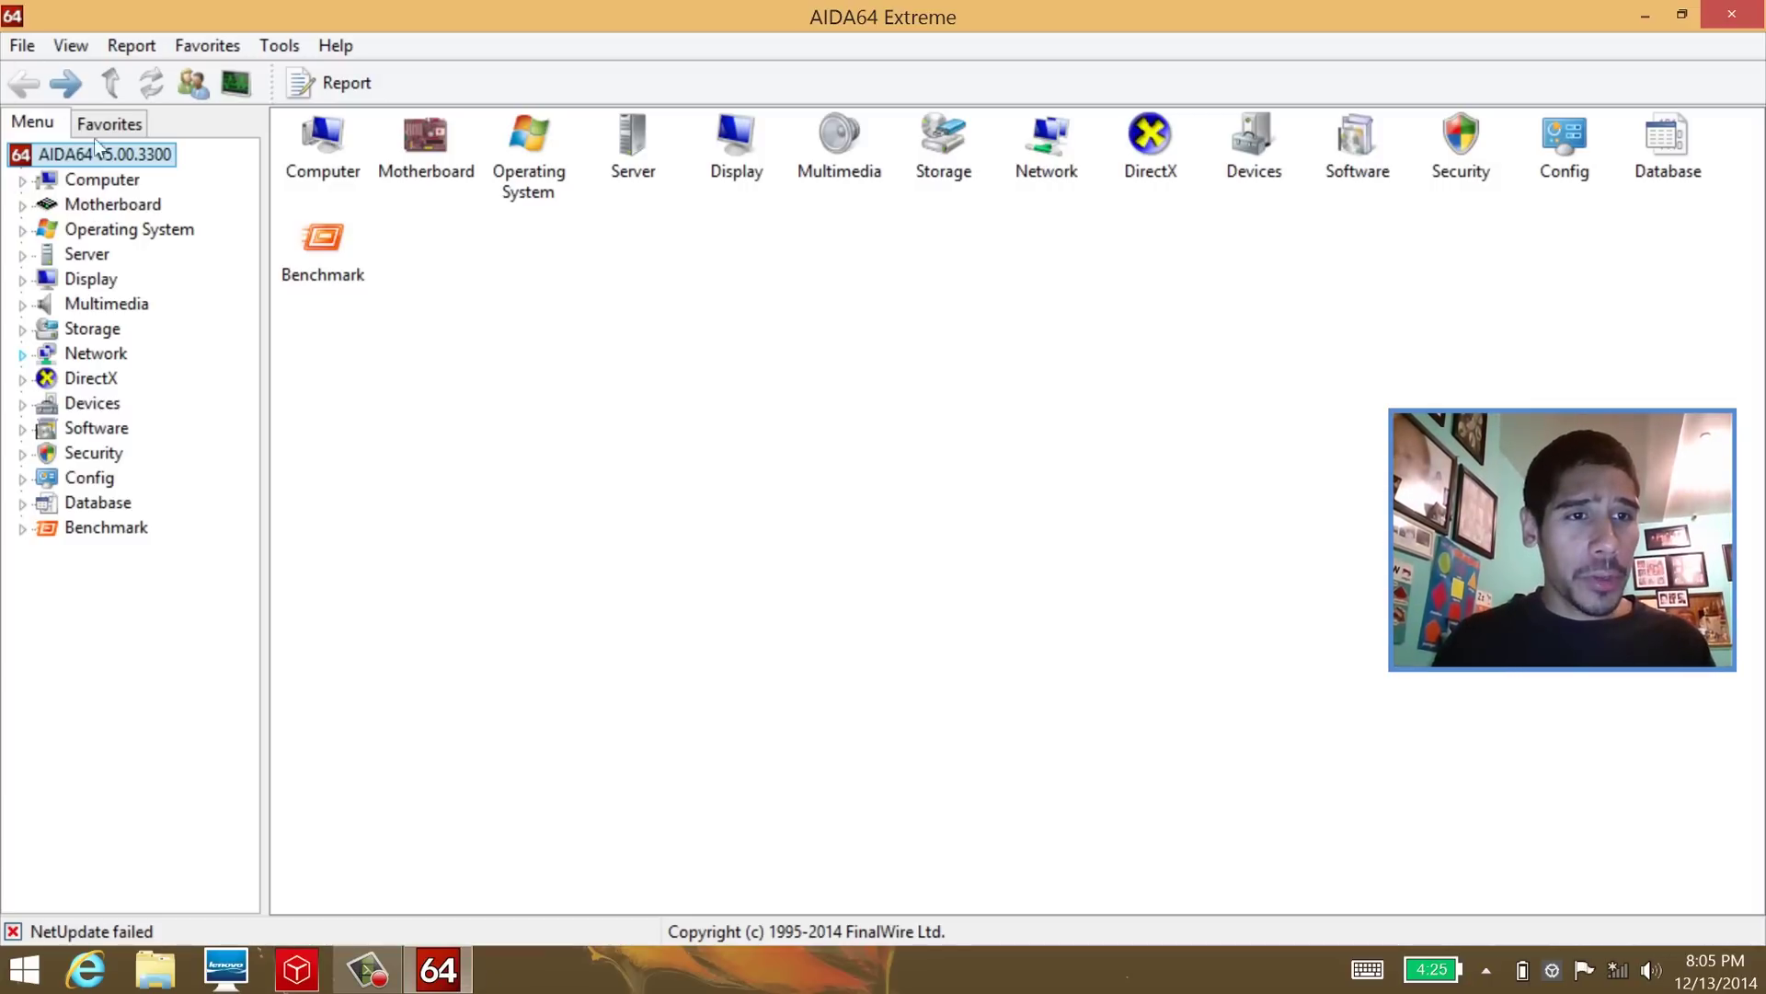
{"action": "left_click", "coordinate": [107, 185]}
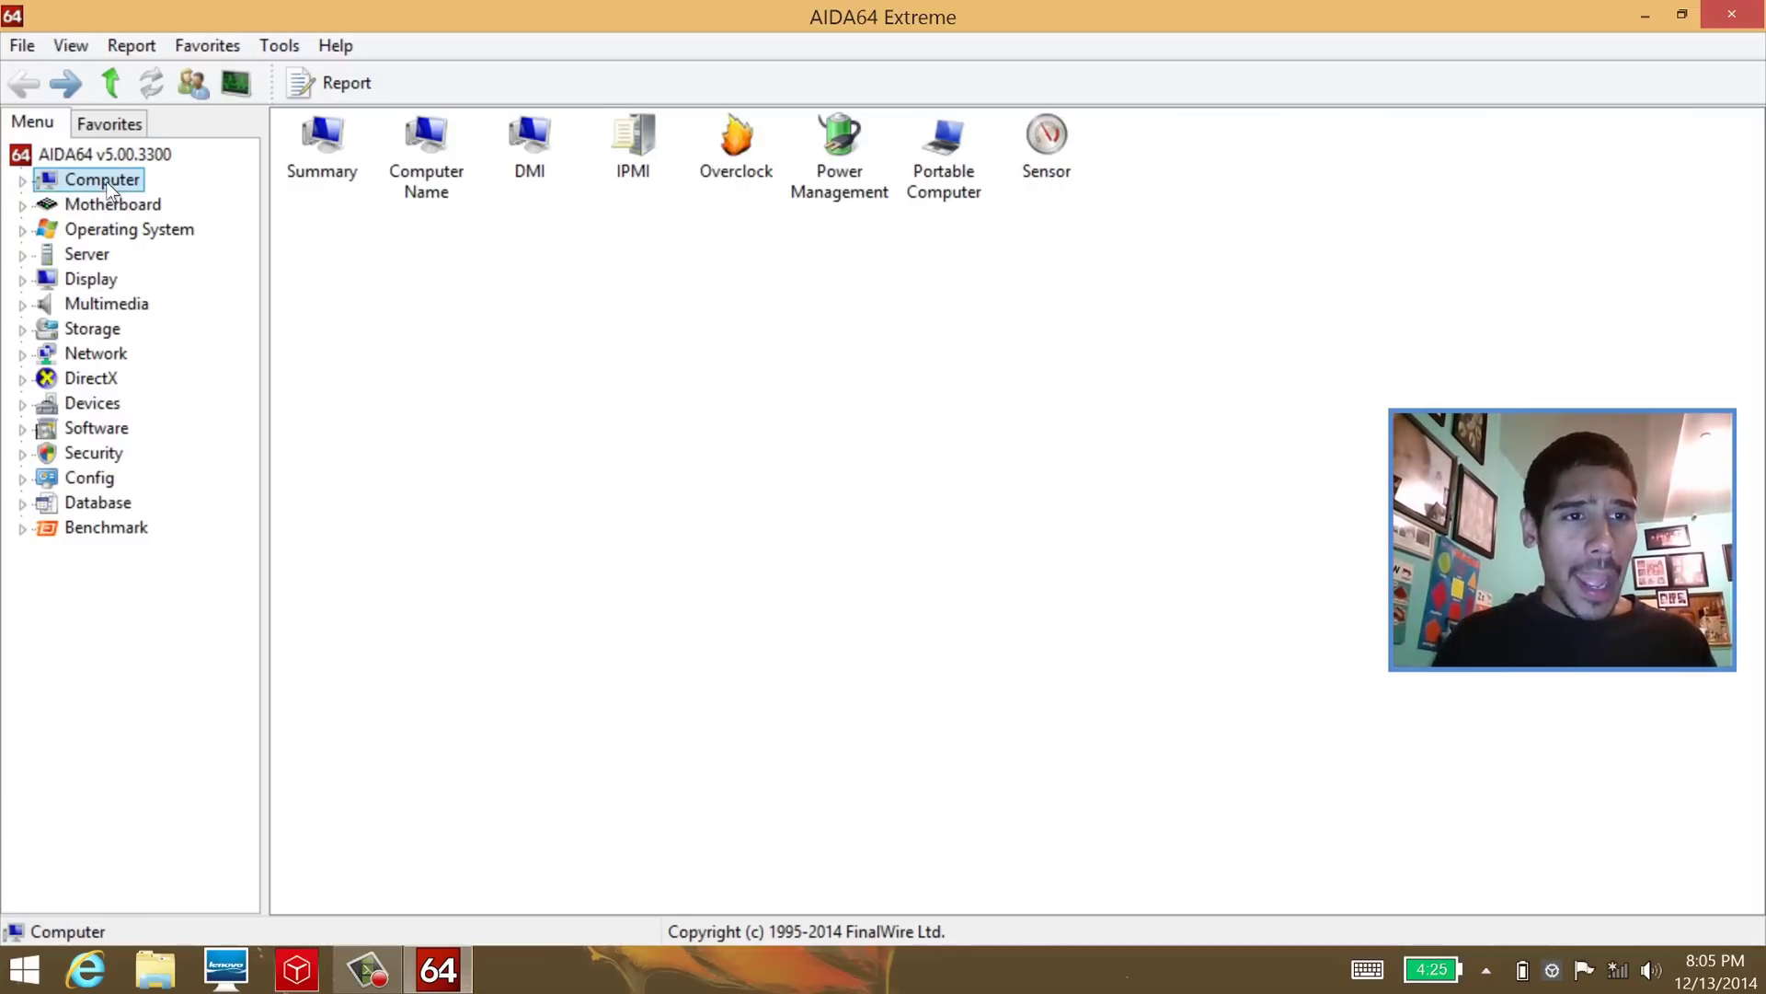
{"action": "double_click", "coordinate": [741, 182]}
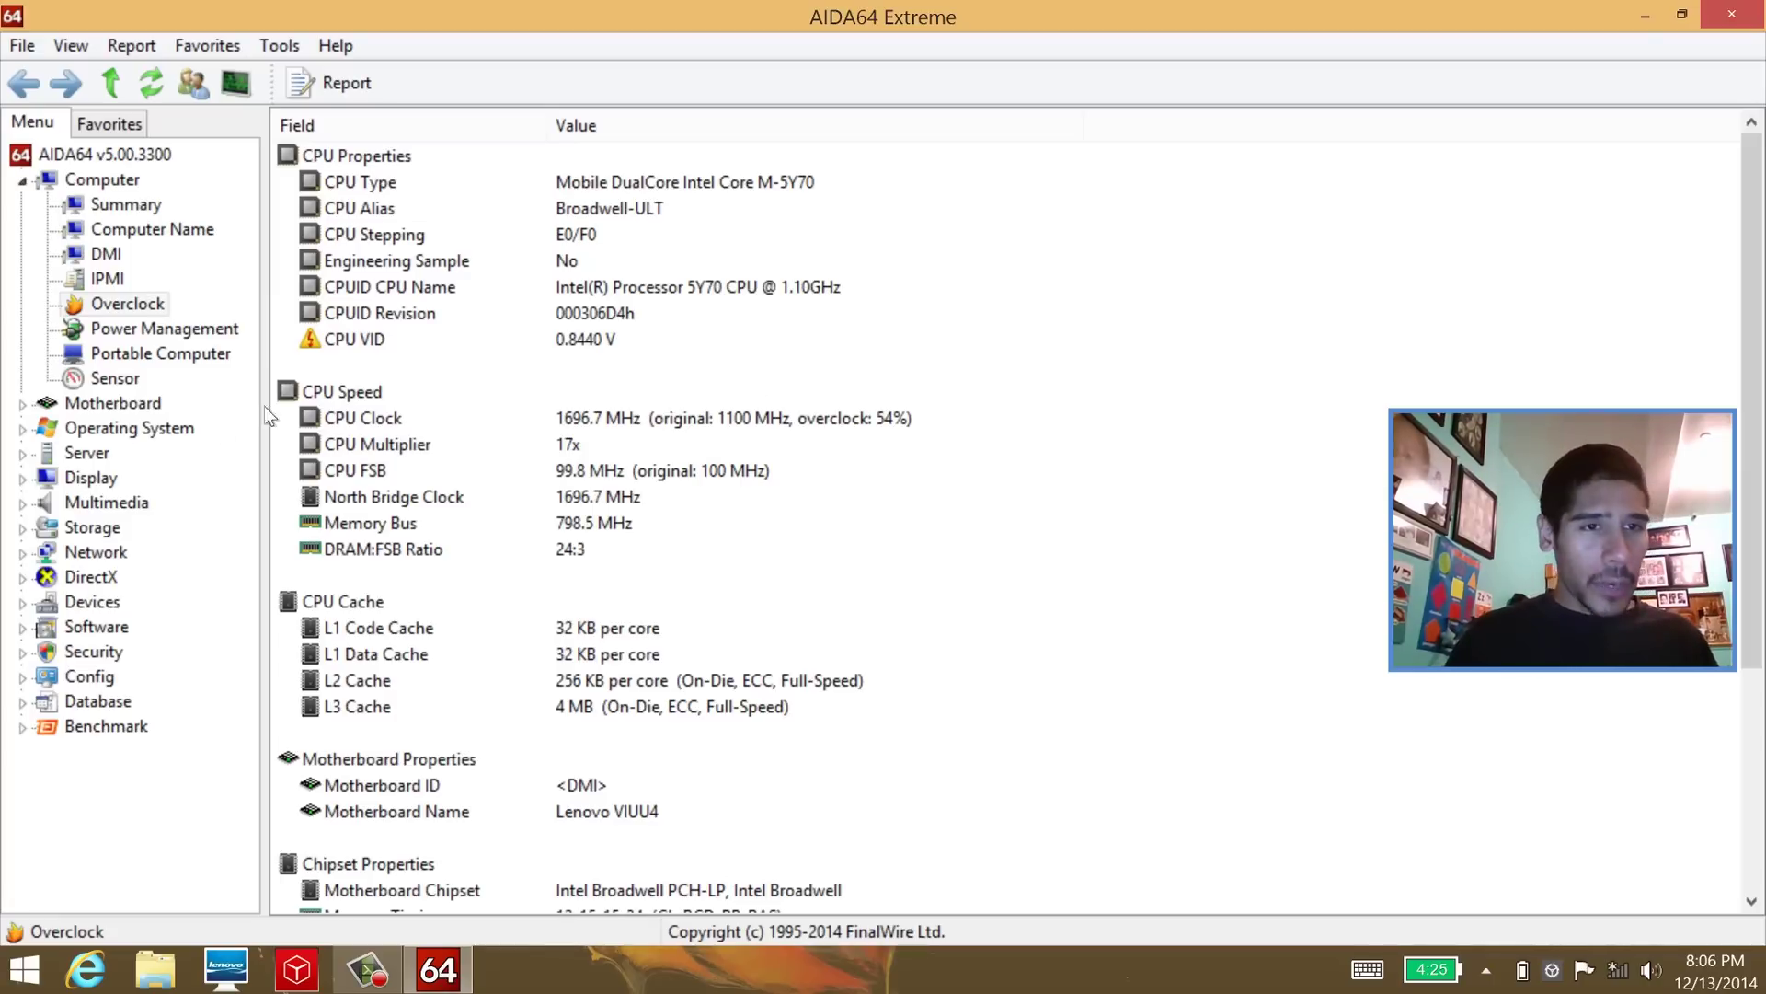
Check Power Management: battery at 93%, discharging at 15120 mW, about 2h45m left
{"action": "left_click", "coordinate": [109, 381]}
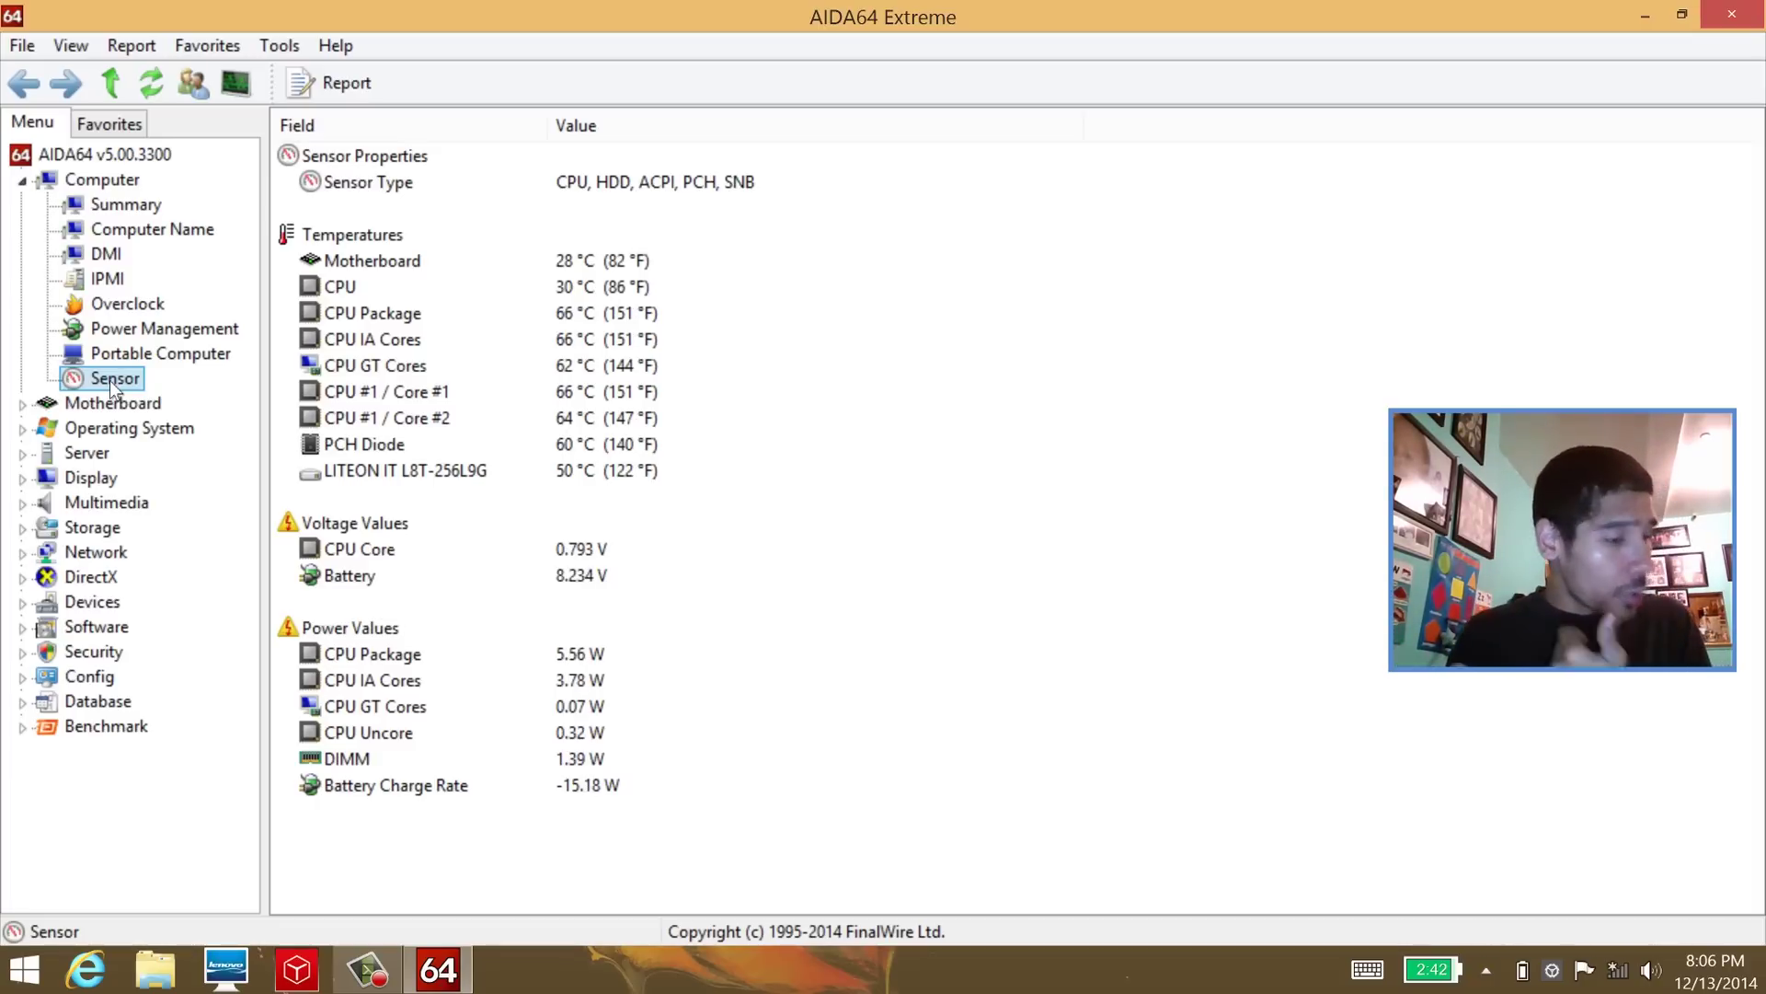
{"action": "left_click", "coordinate": [147, 332]}
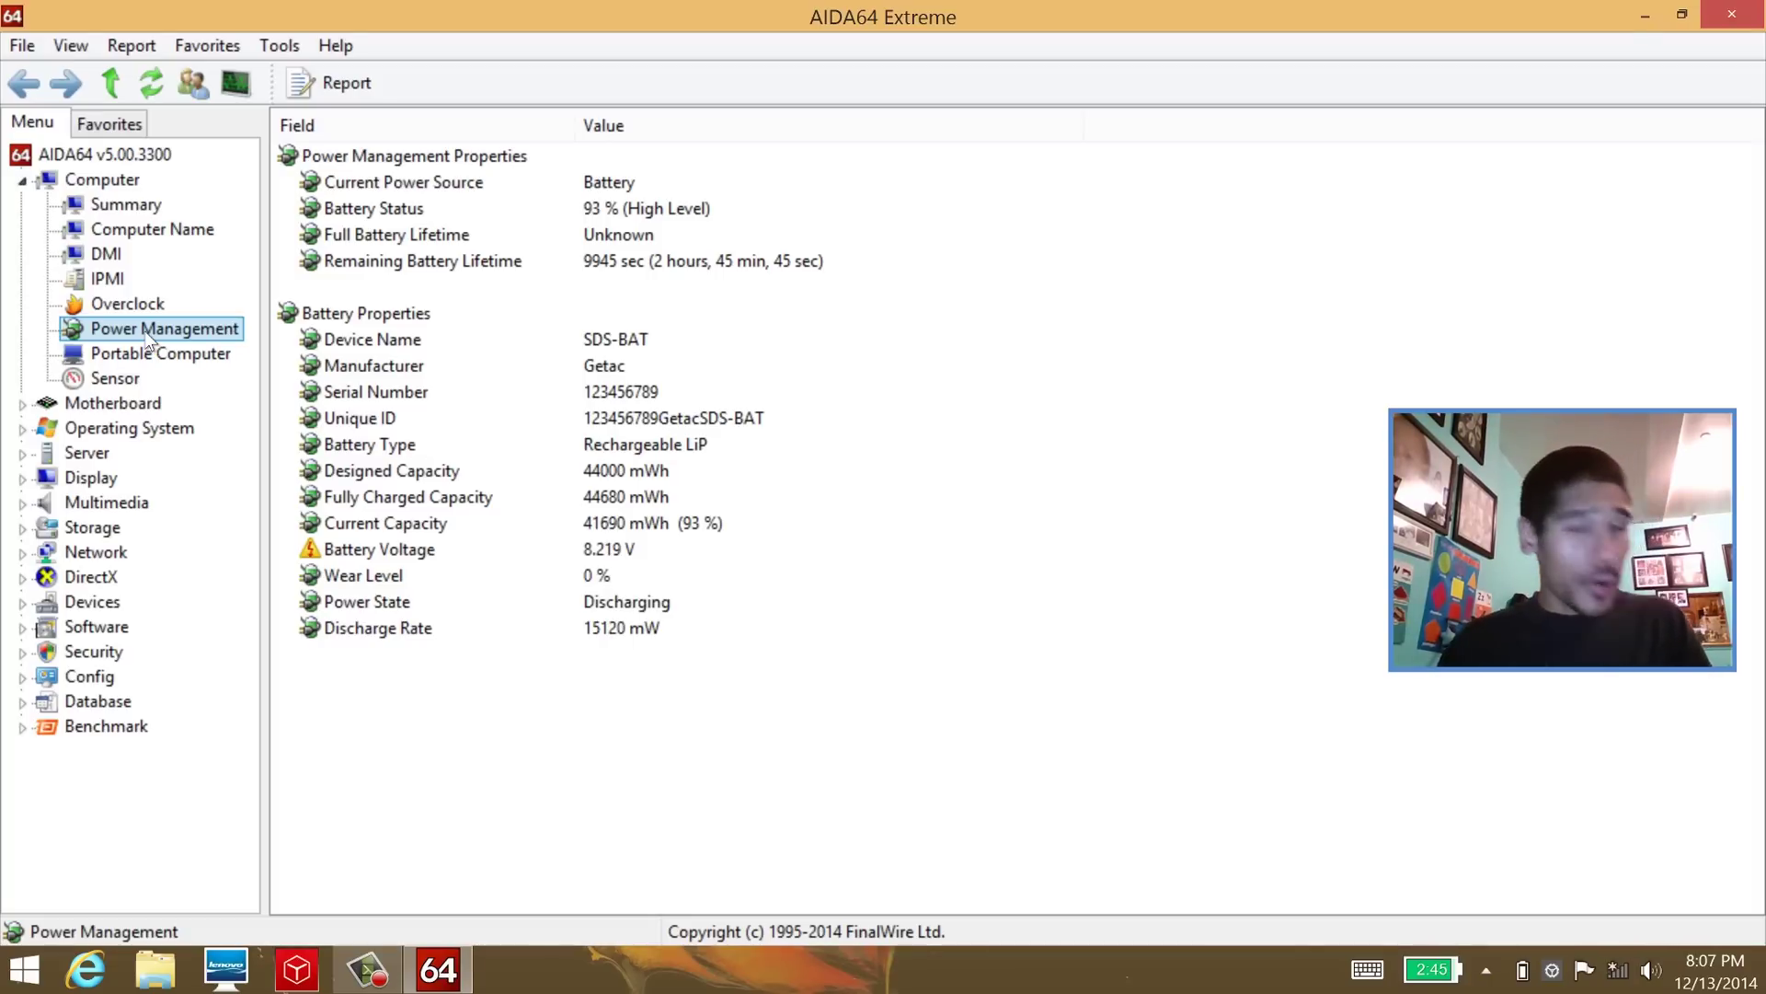
Select the LITEON L8T-256L9G drive under Storage, then open the Benchmark category
{"action": "left_click", "coordinate": [112, 530]}
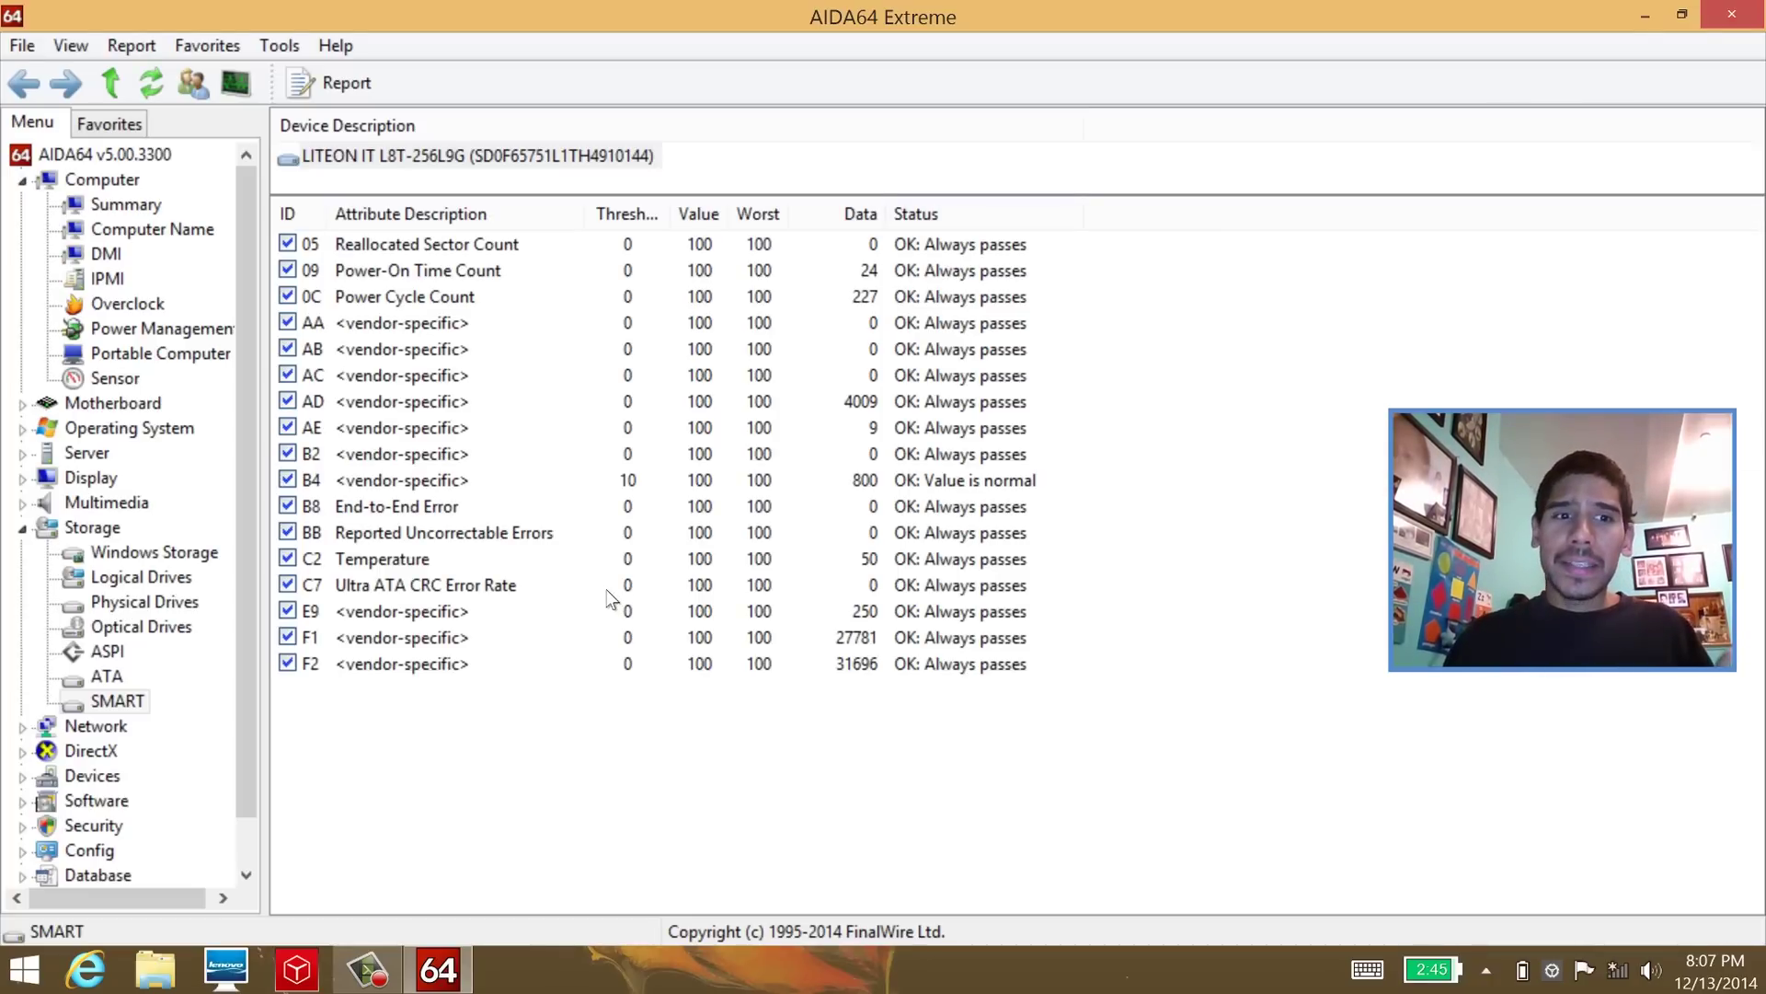
{"action": "left_click", "coordinate": [437, 159]}
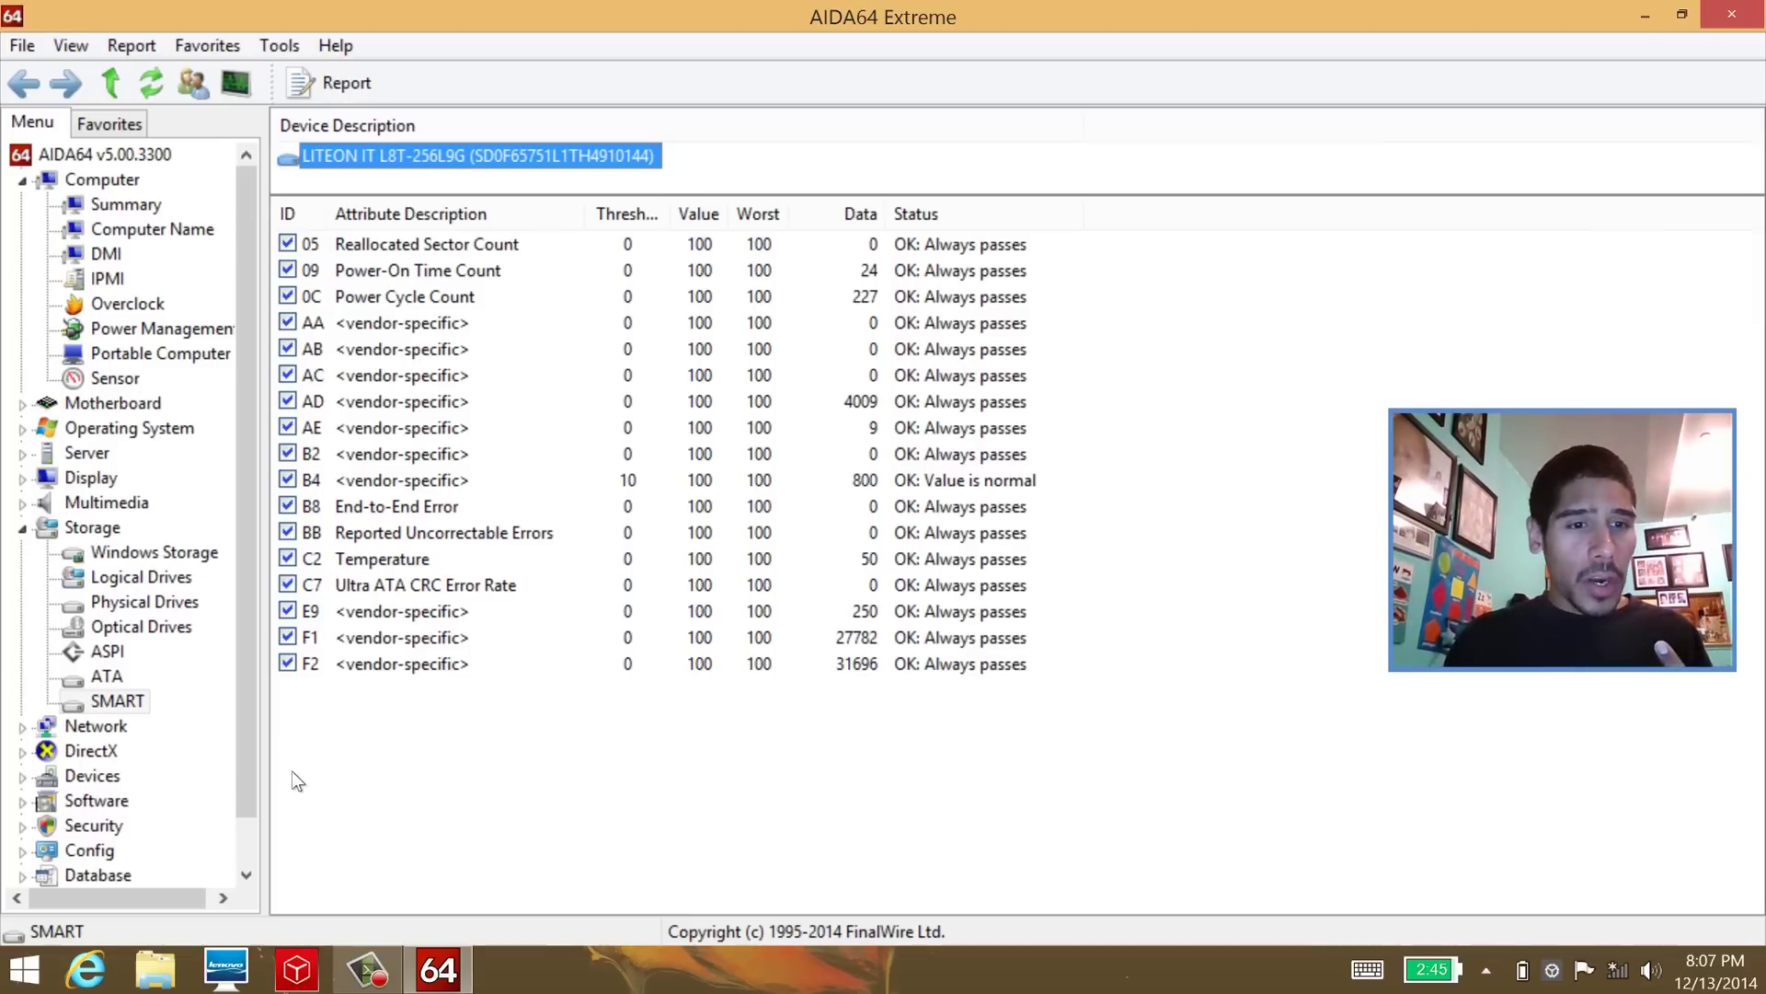
{"action": "scroll", "coordinate": [189, 874], "scroll_direction": "down", "scroll_amount": 1}
{"action": "left_click", "coordinate": [89, 852]}
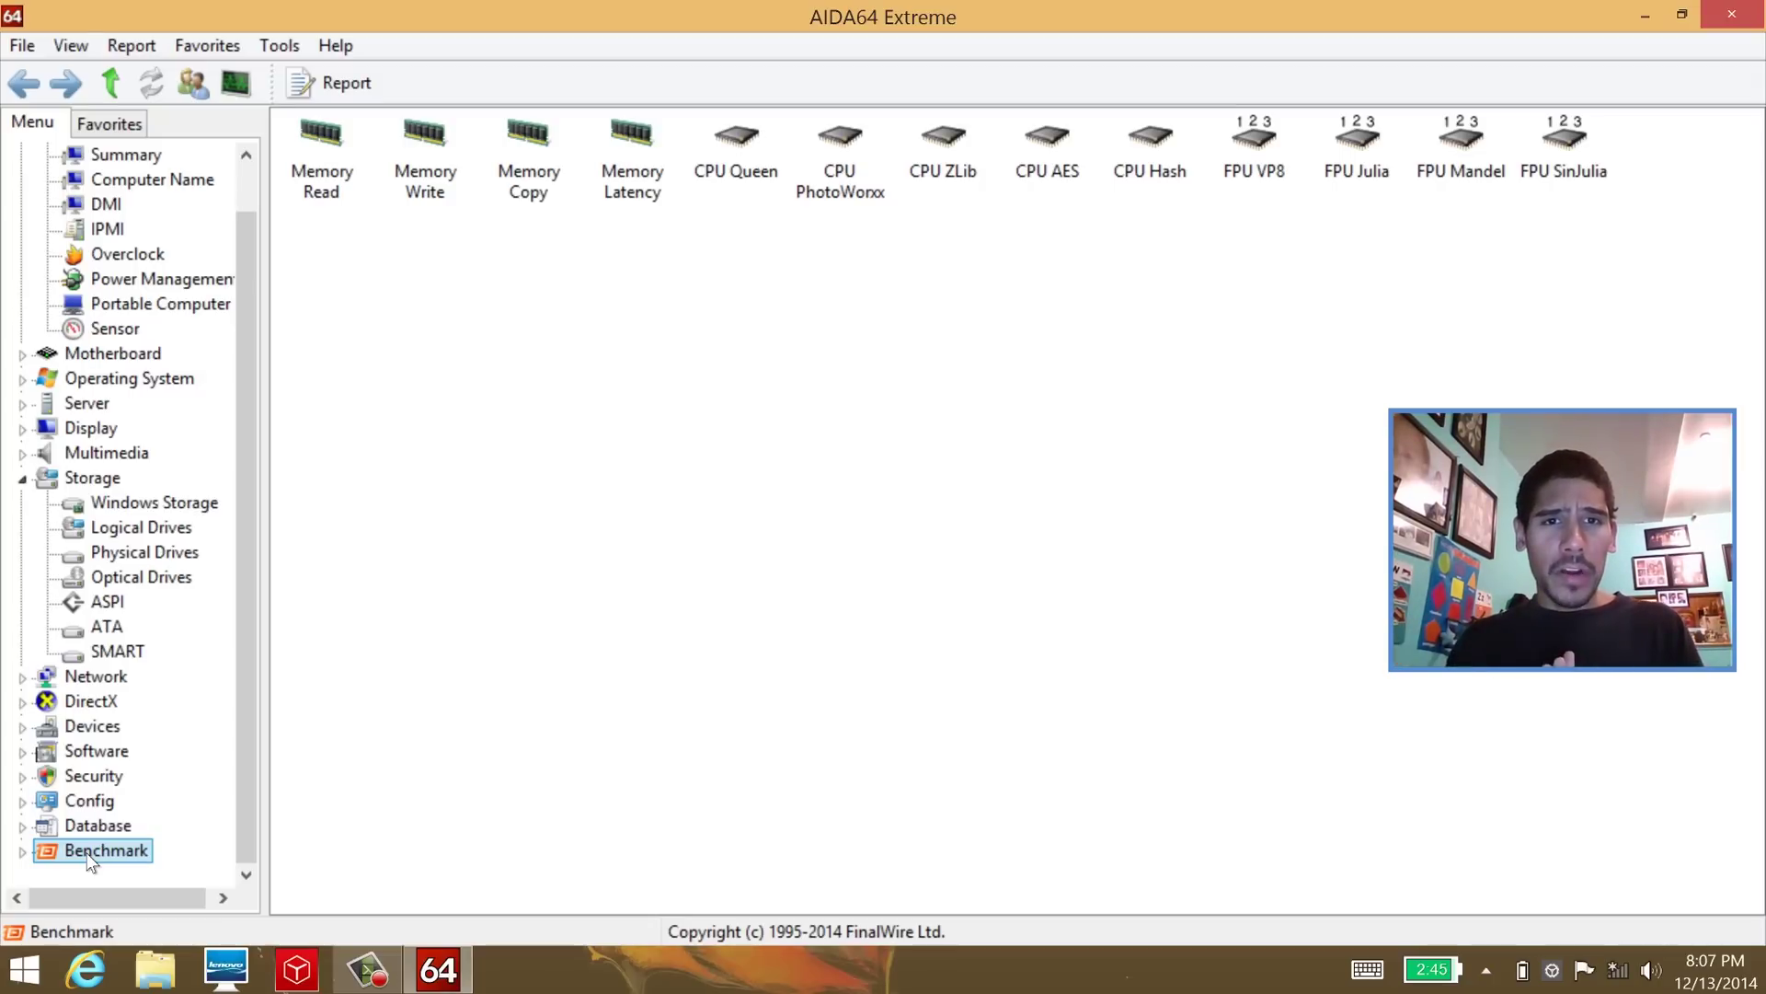
Run the CPU Queen benchmark (score 11426) and sort the comparison list by CPU clock, fastest first
{"action": "double_click", "coordinate": [743, 181]}
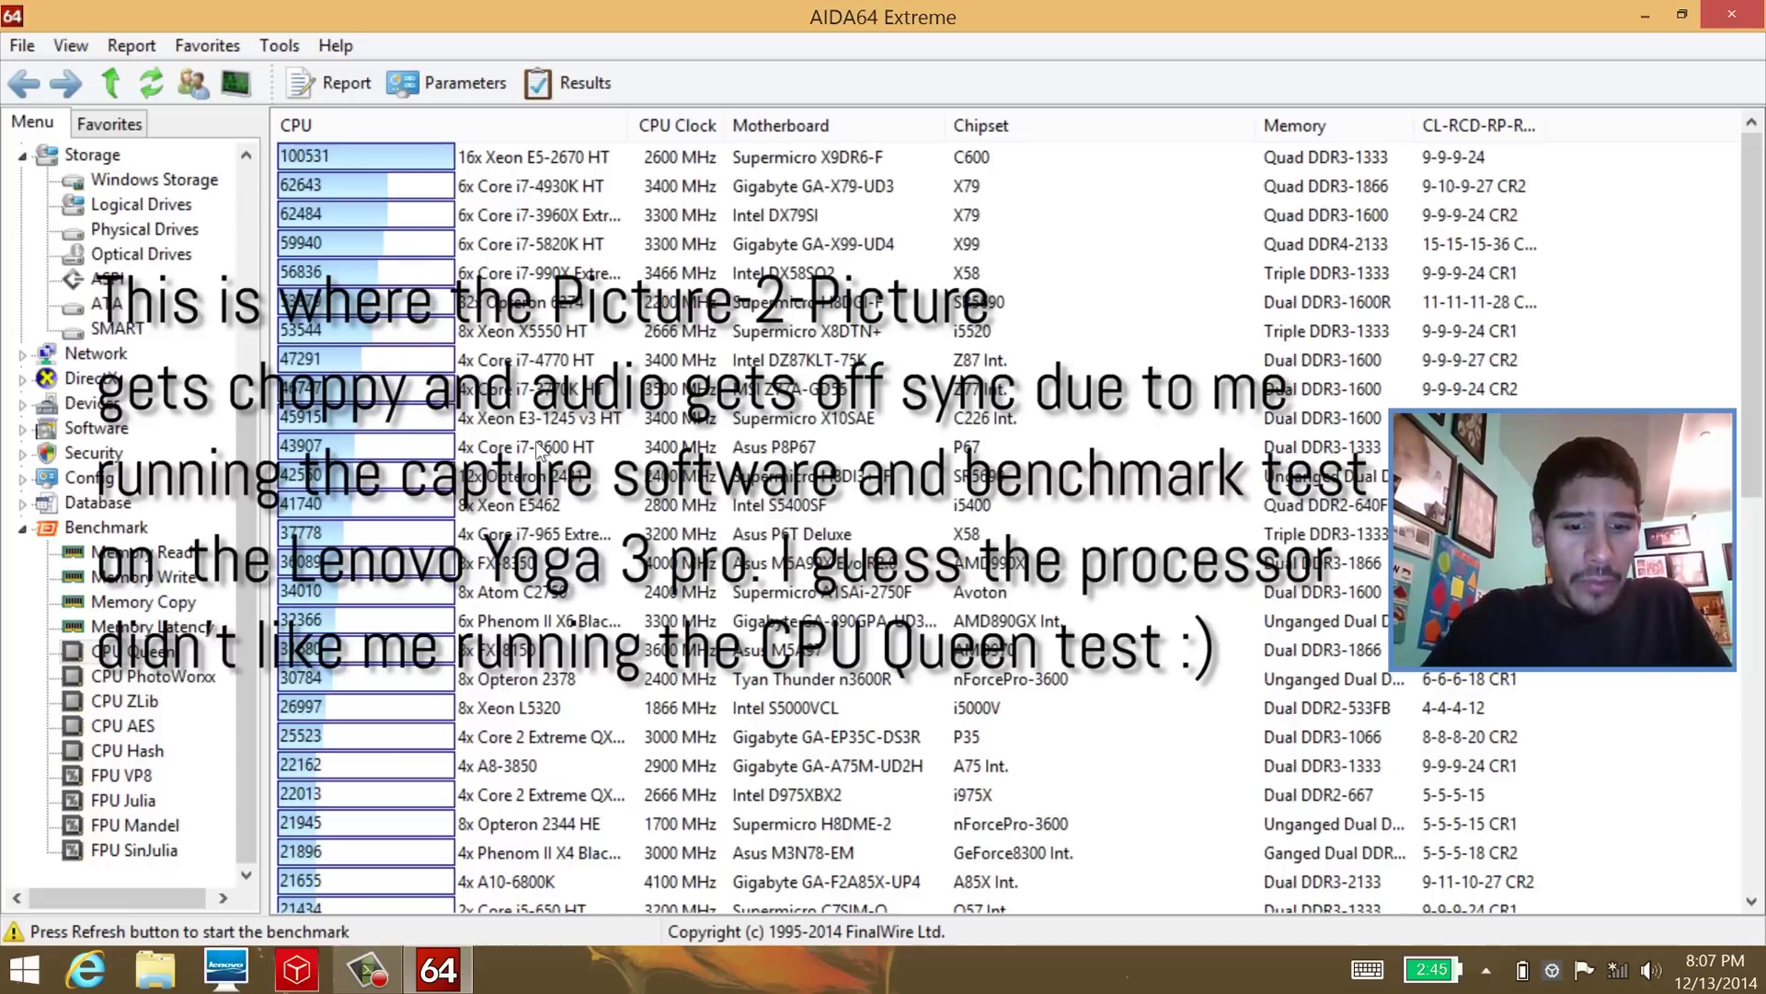
{"action": "key", "text": "F5"}
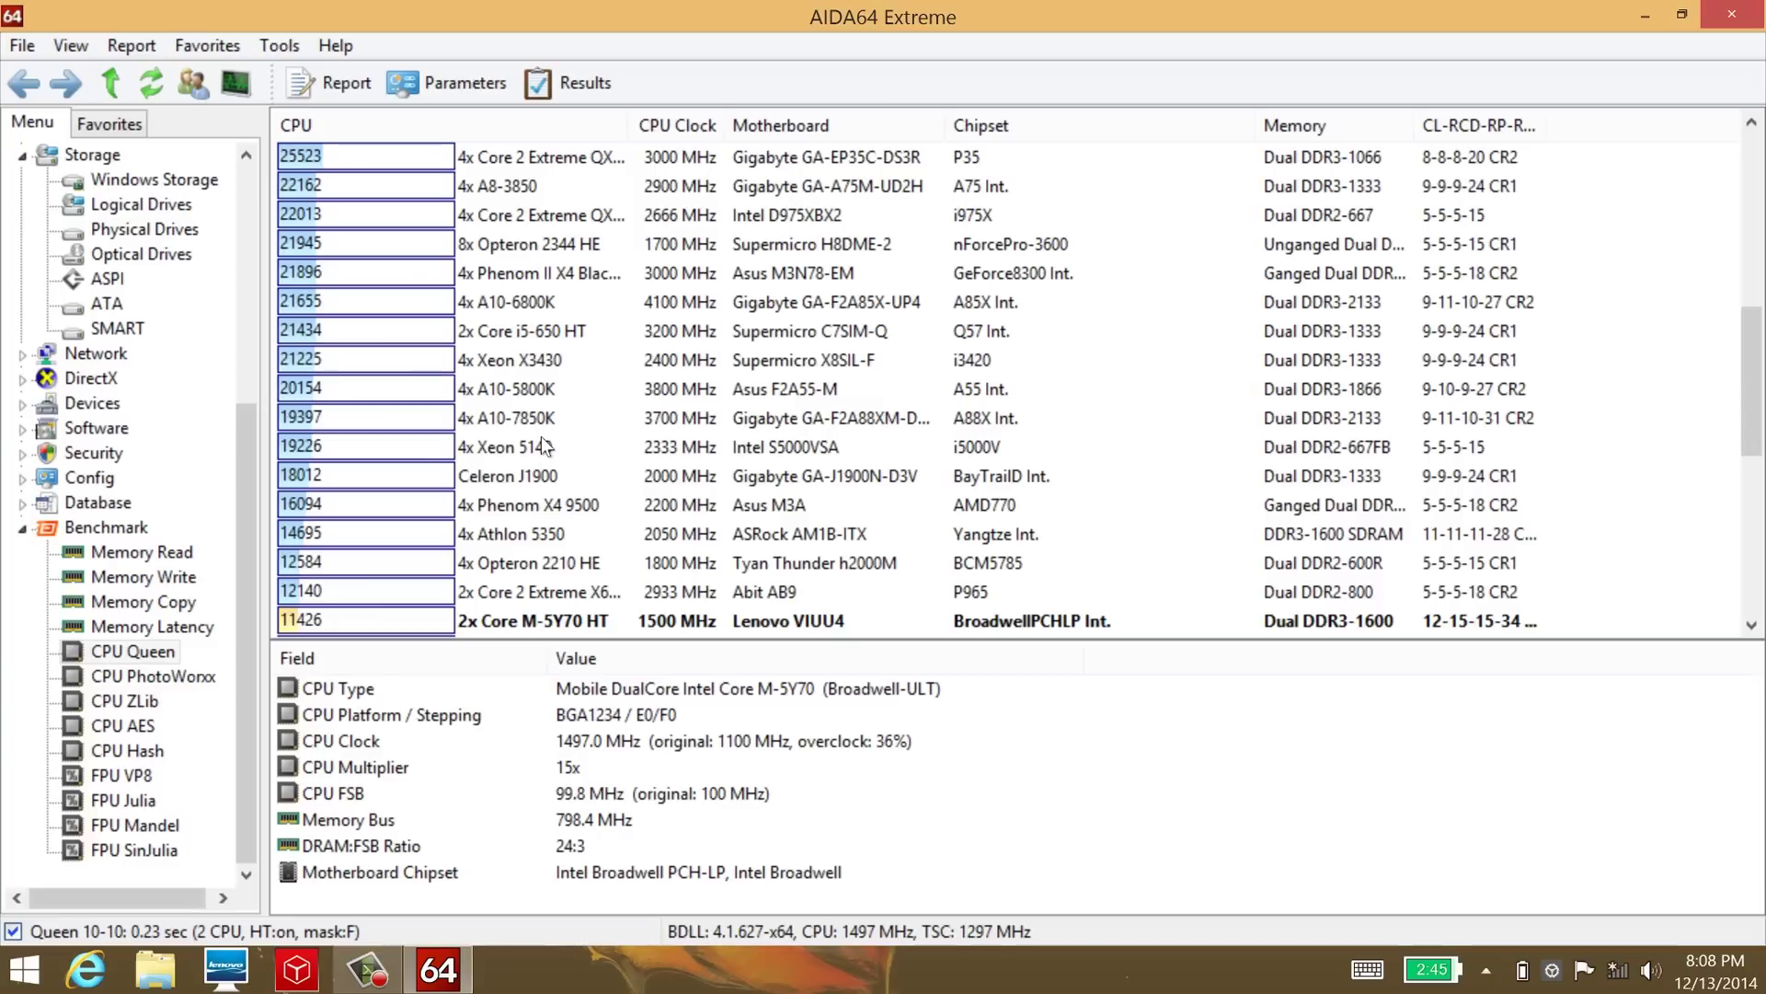
{"action": "scroll", "coordinate": [543, 445], "scroll_direction": "up", "scroll_amount": 15}
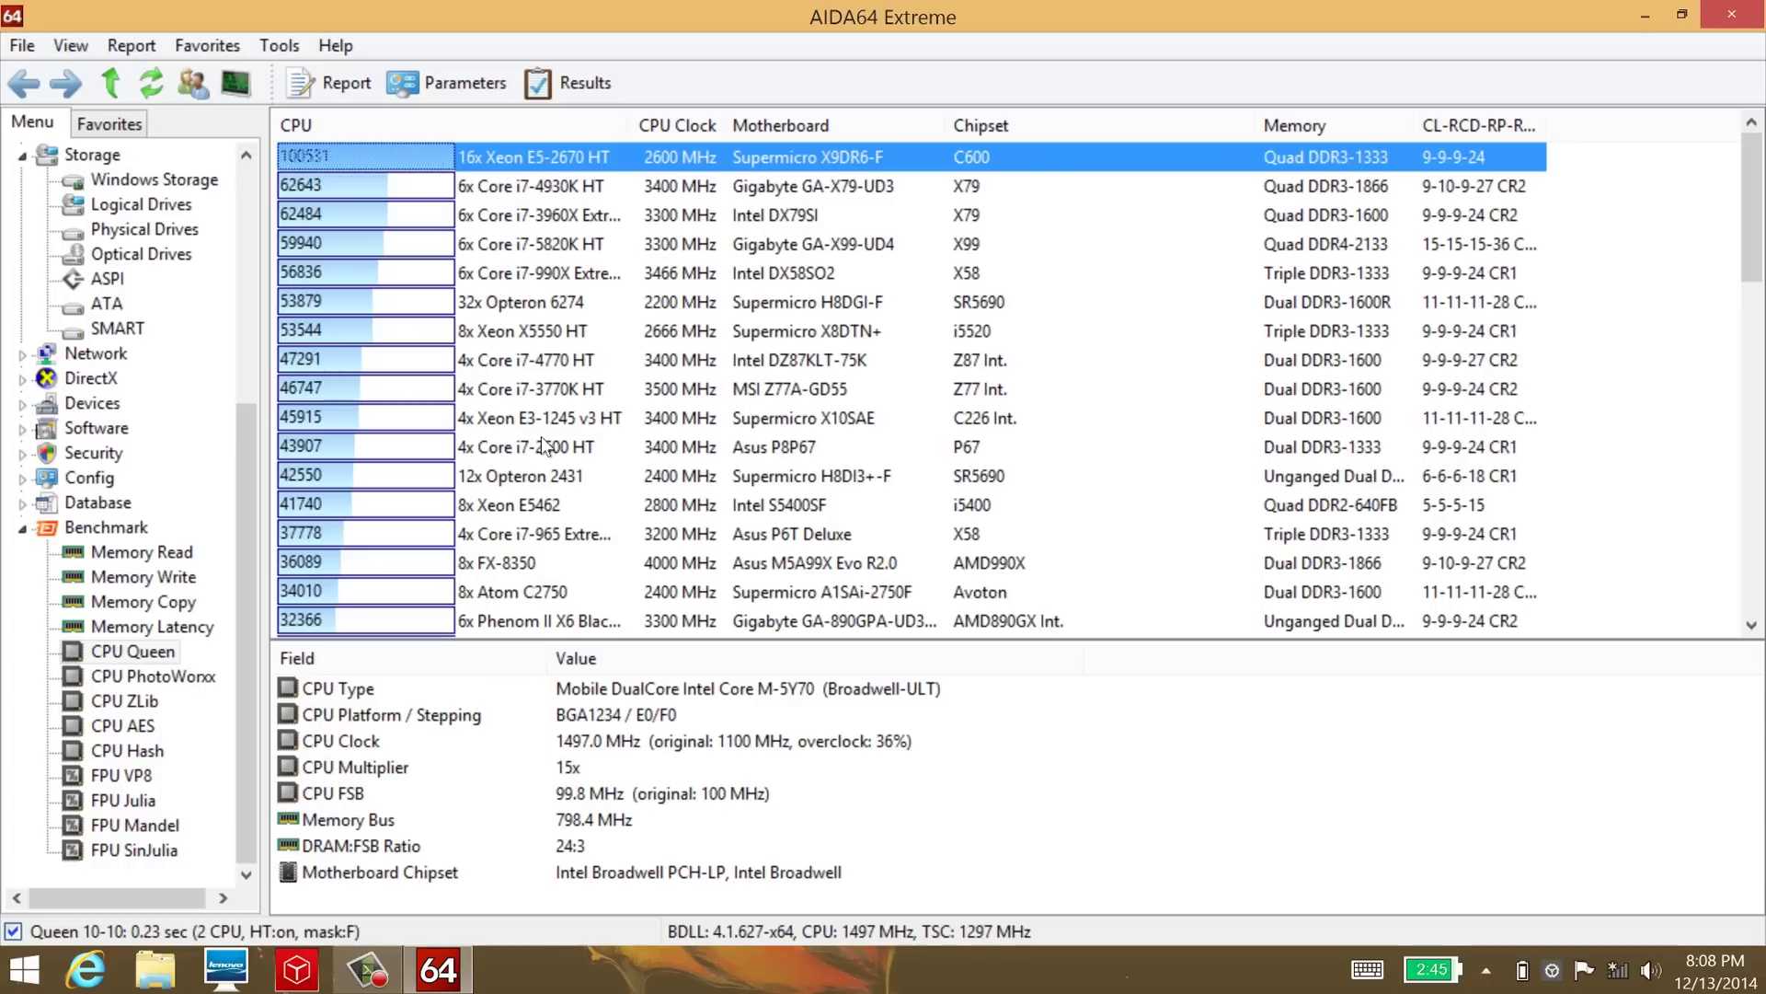
{"action": "left_click", "coordinate": [685, 138]}
{"action": "left_click", "coordinate": [685, 138]}
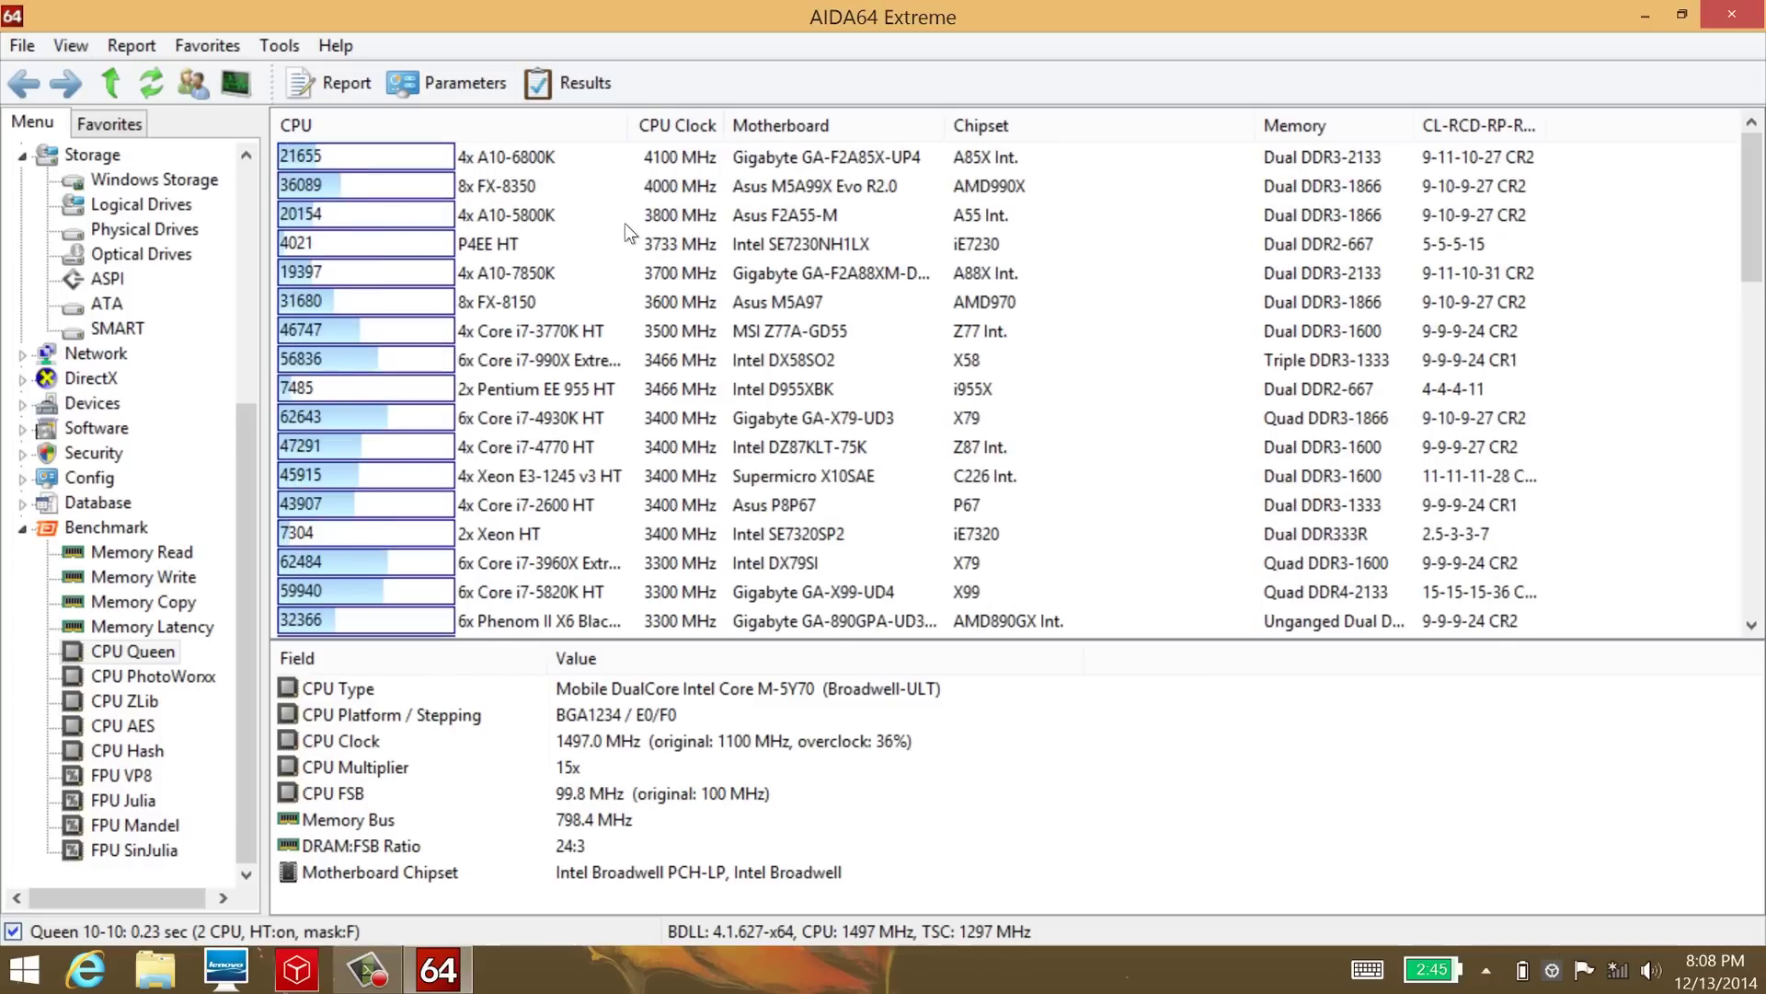
{"action": "scroll", "coordinate": [618, 267], "scroll_direction": "down", "scroll_amount": 5}
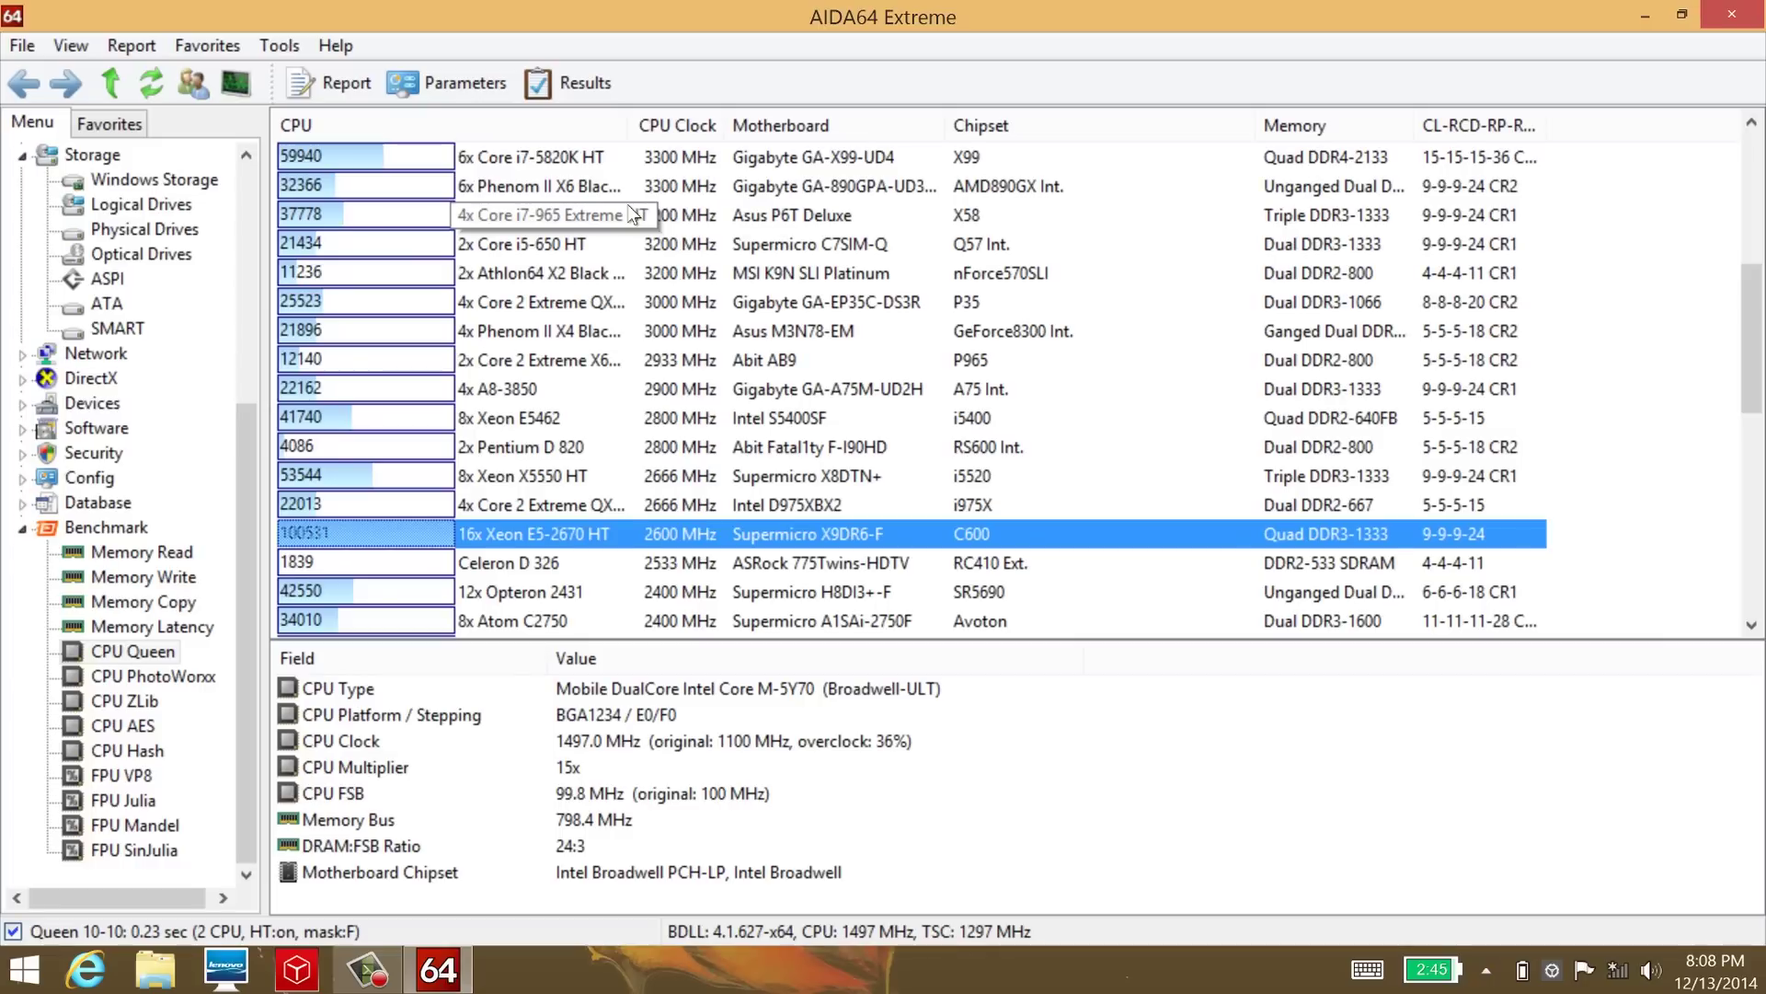
{"action": "left_click", "coordinate": [291, 48]}
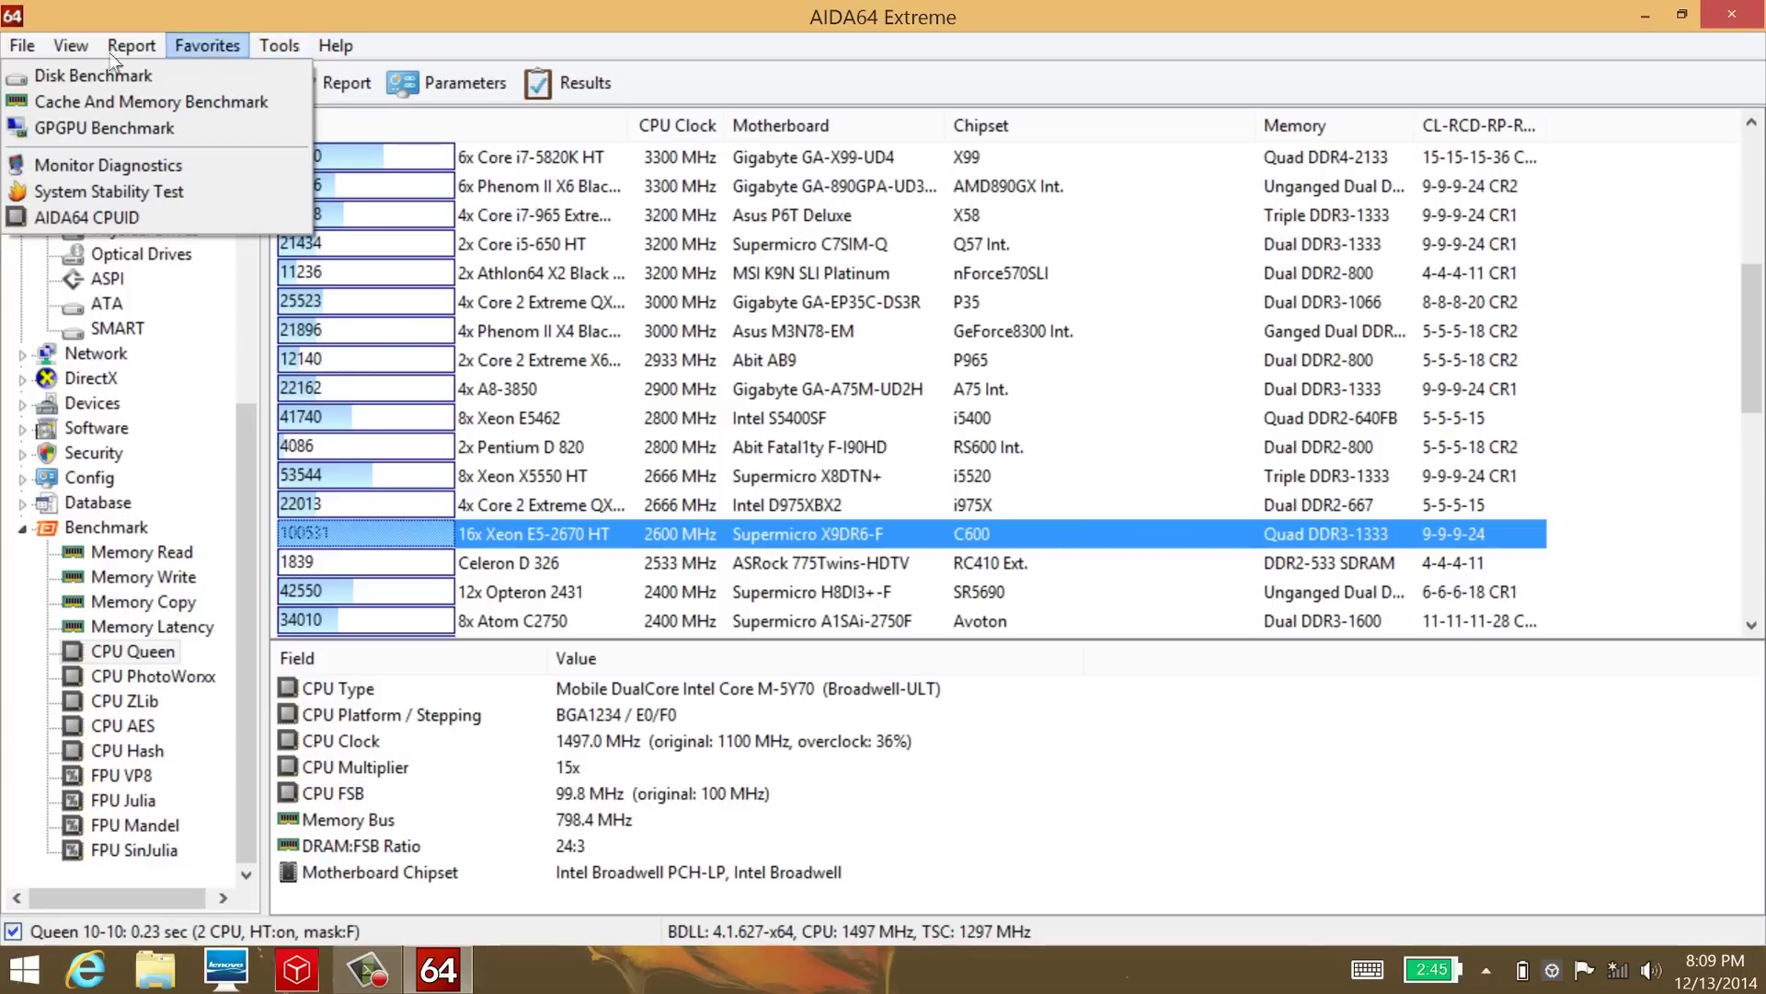
Run the Disk Benchmark Read Test Suite on the LITEON drive (~500 MB/s, 0.07 ms), then close it
{"action": "left_click", "coordinate": [184, 79]}
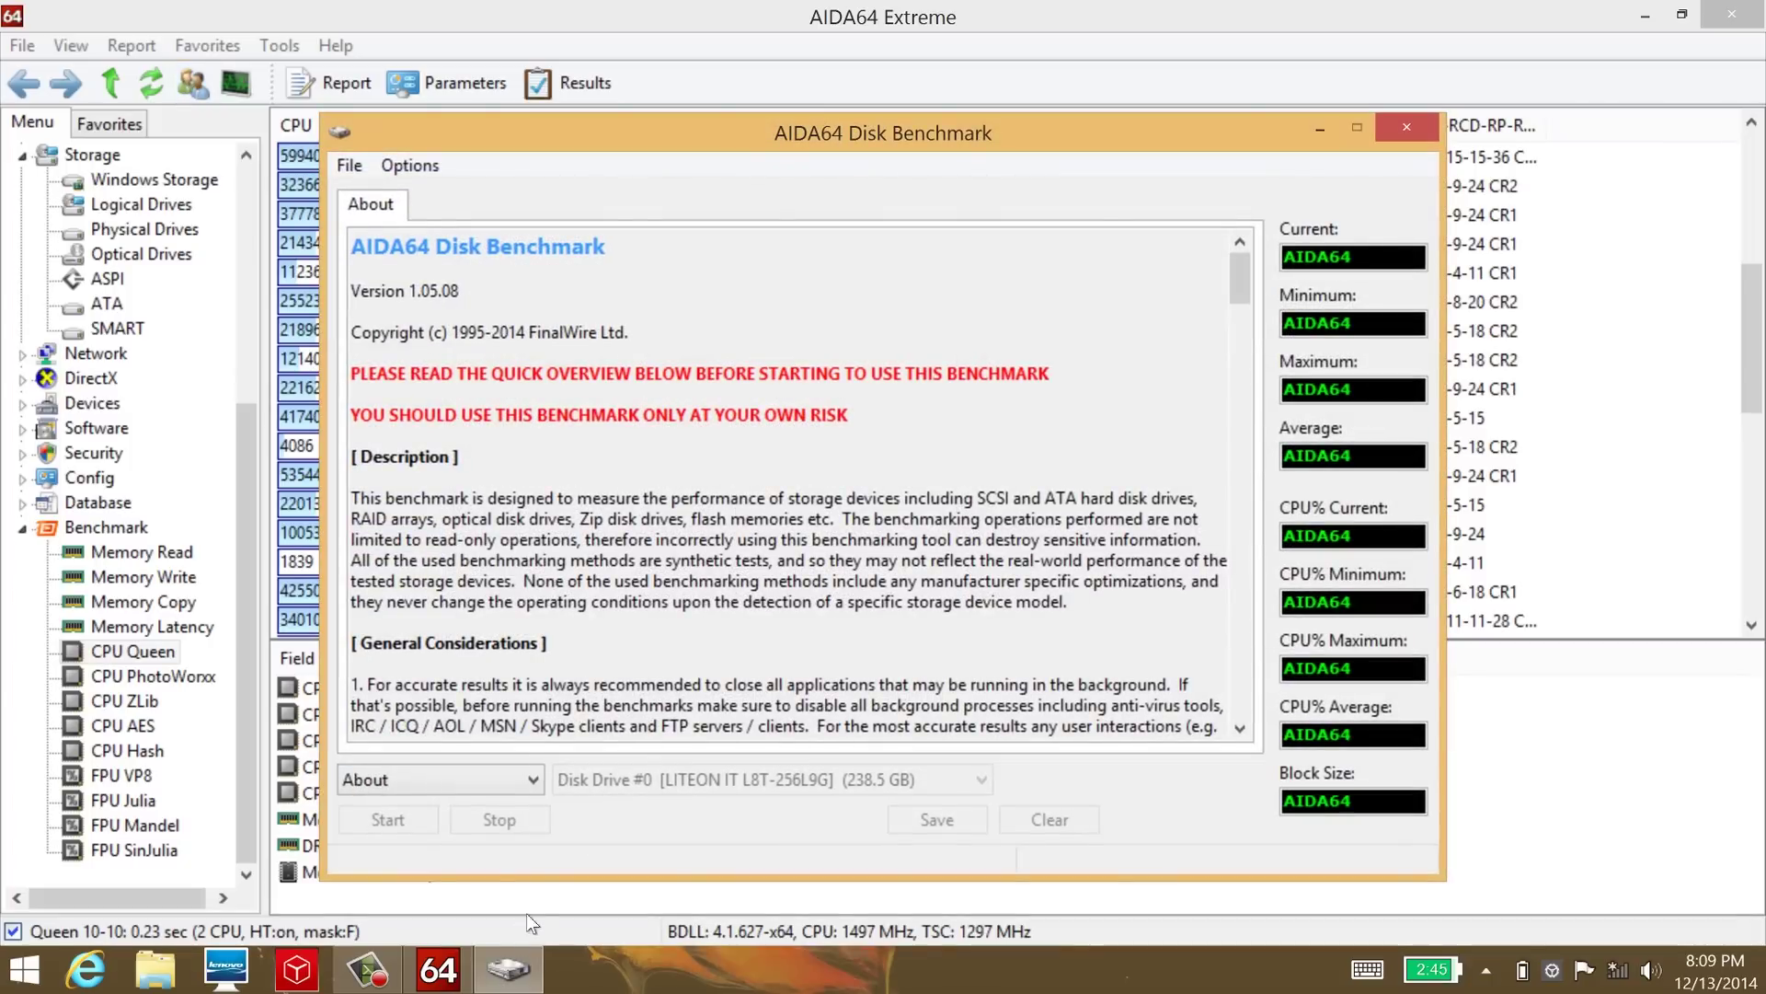
{"action": "left_click", "coordinate": [442, 778]}
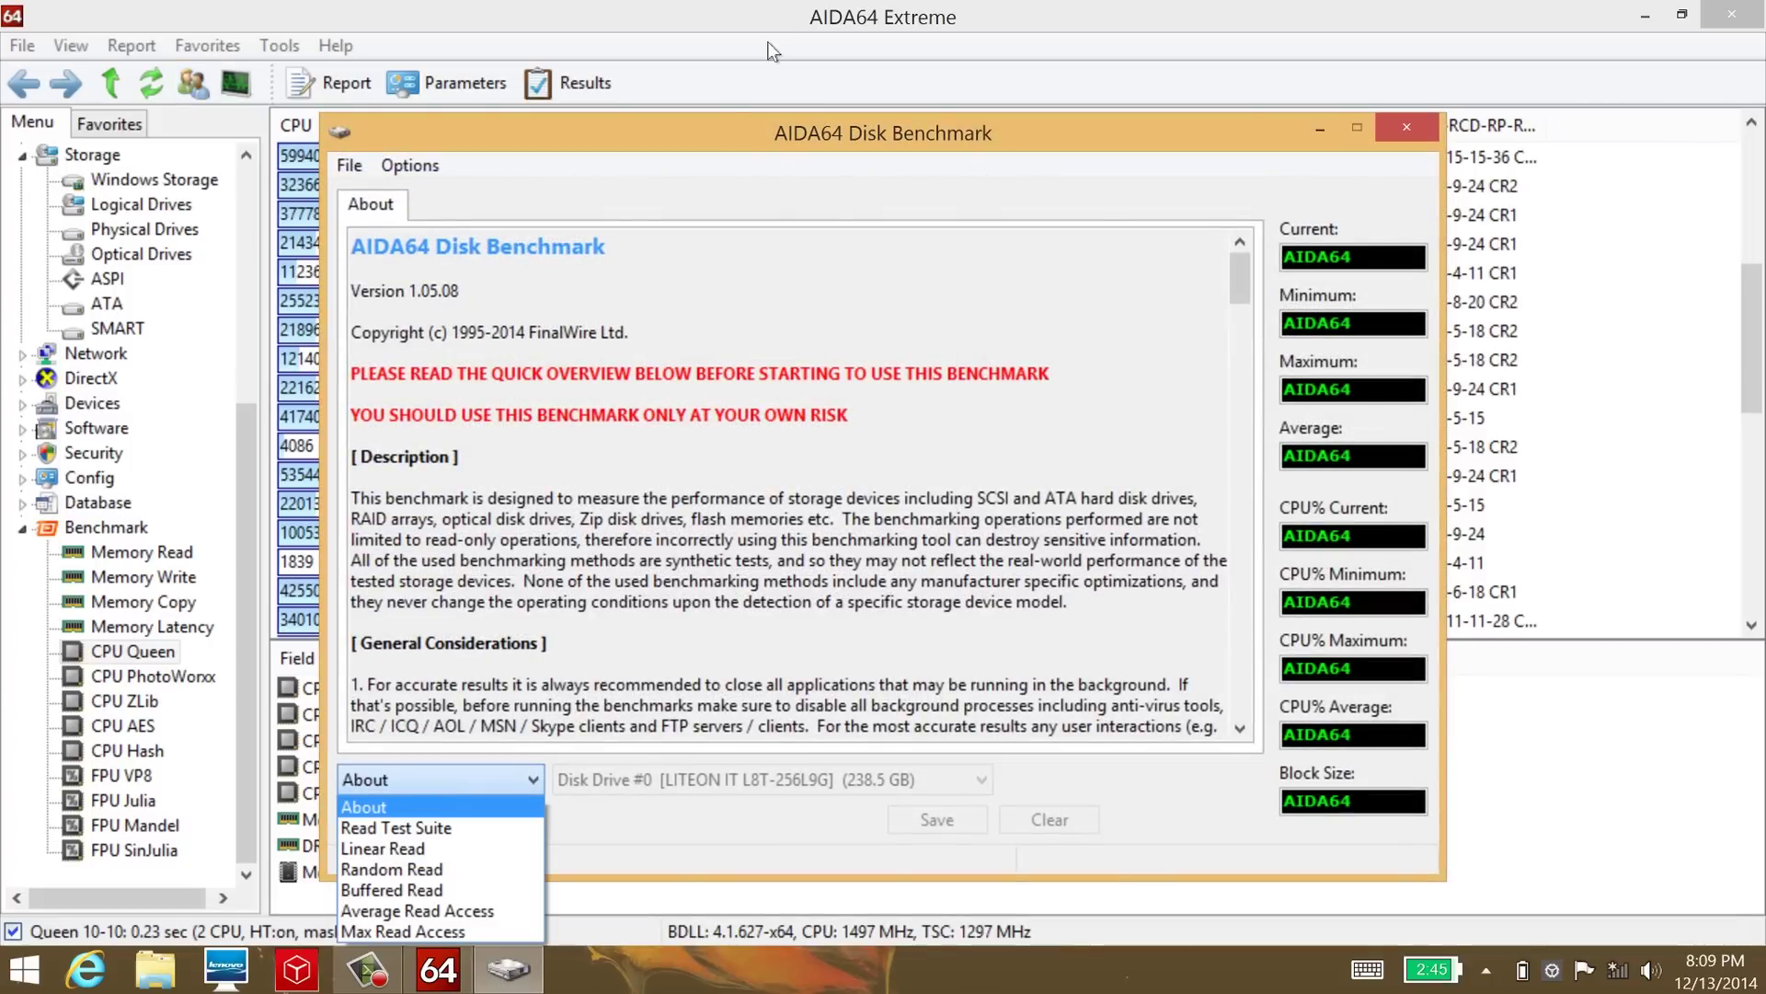
{"action": "left_click", "coordinate": [705, 127]}
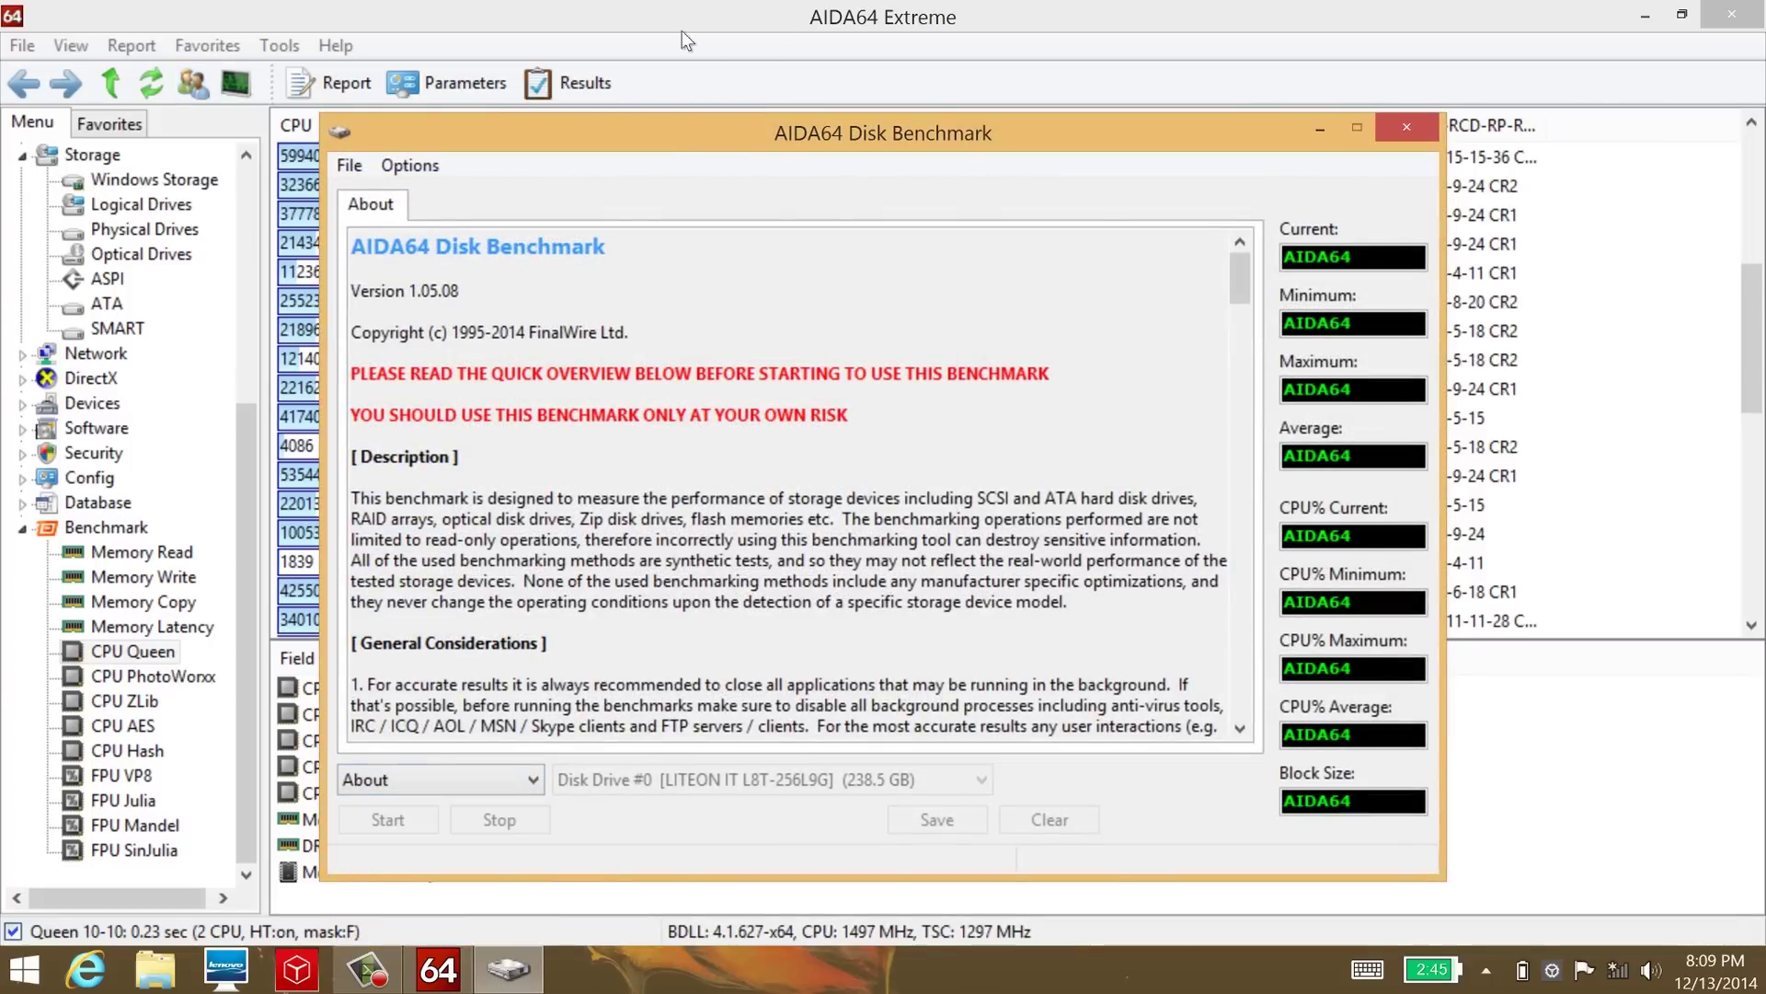
{"action": "left_click_drag", "start_coordinate": [681, 30], "coordinate": [683, 28]}
{"action": "left_click", "coordinate": [474, 672]}
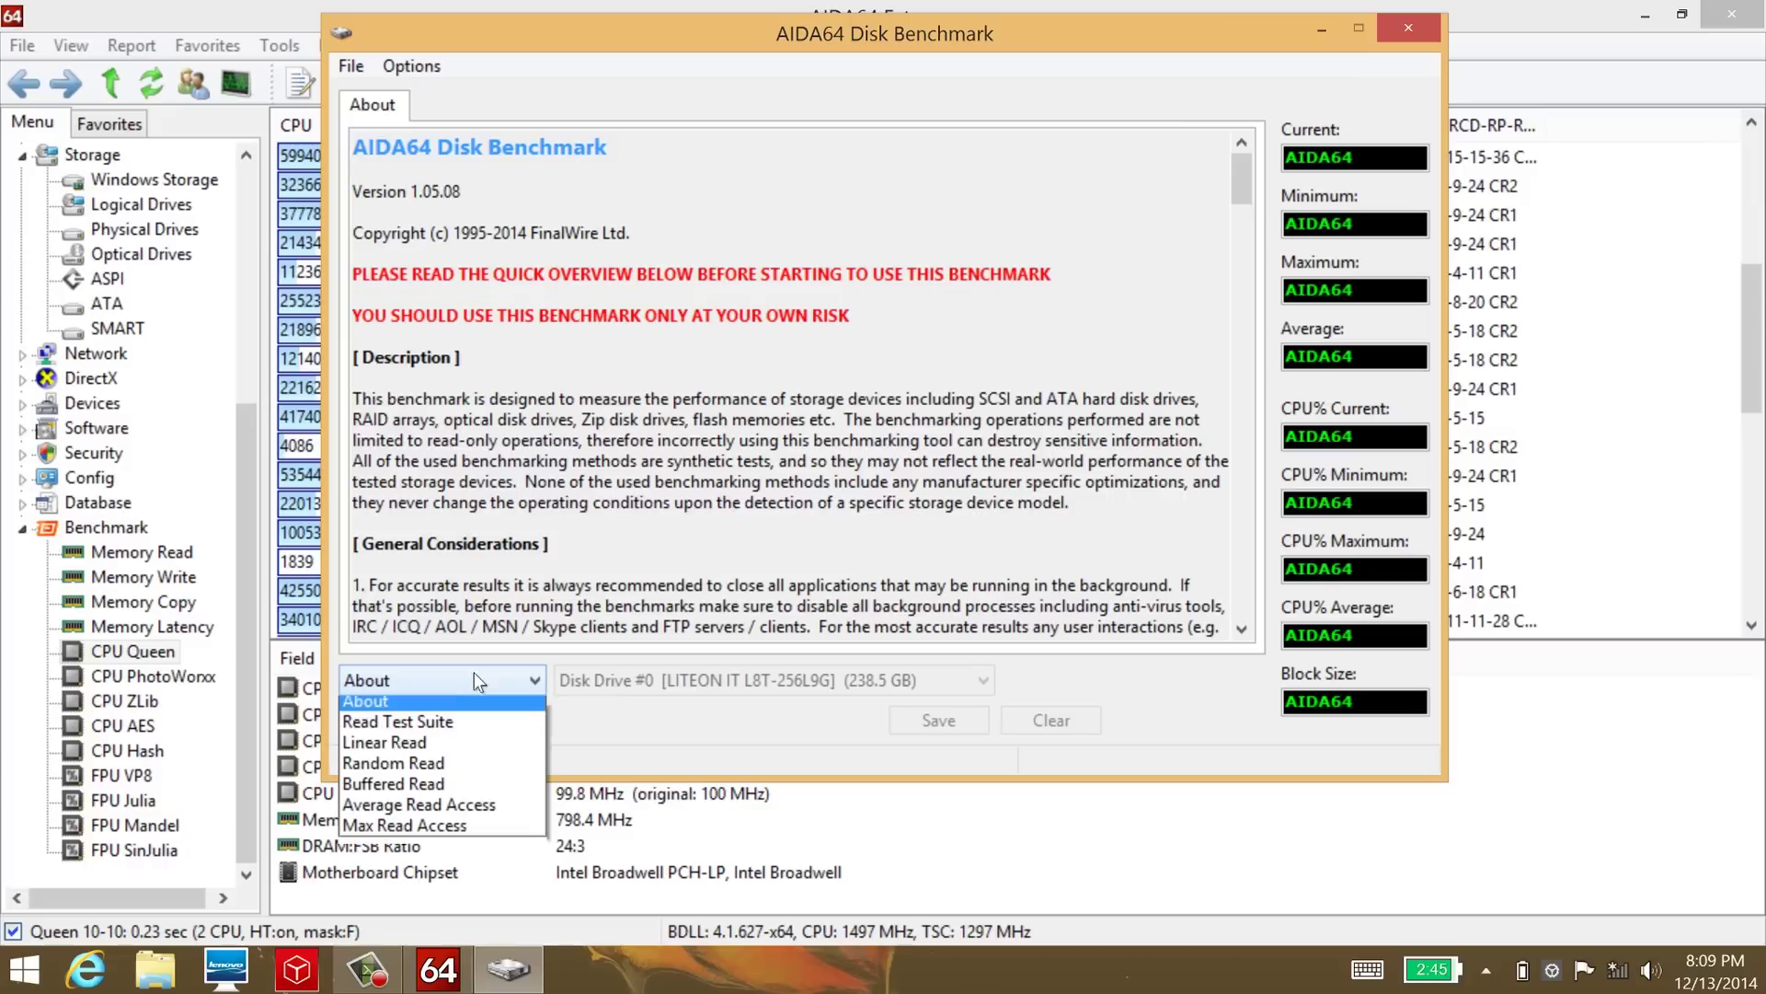
{"action": "left_click", "coordinate": [462, 726]}
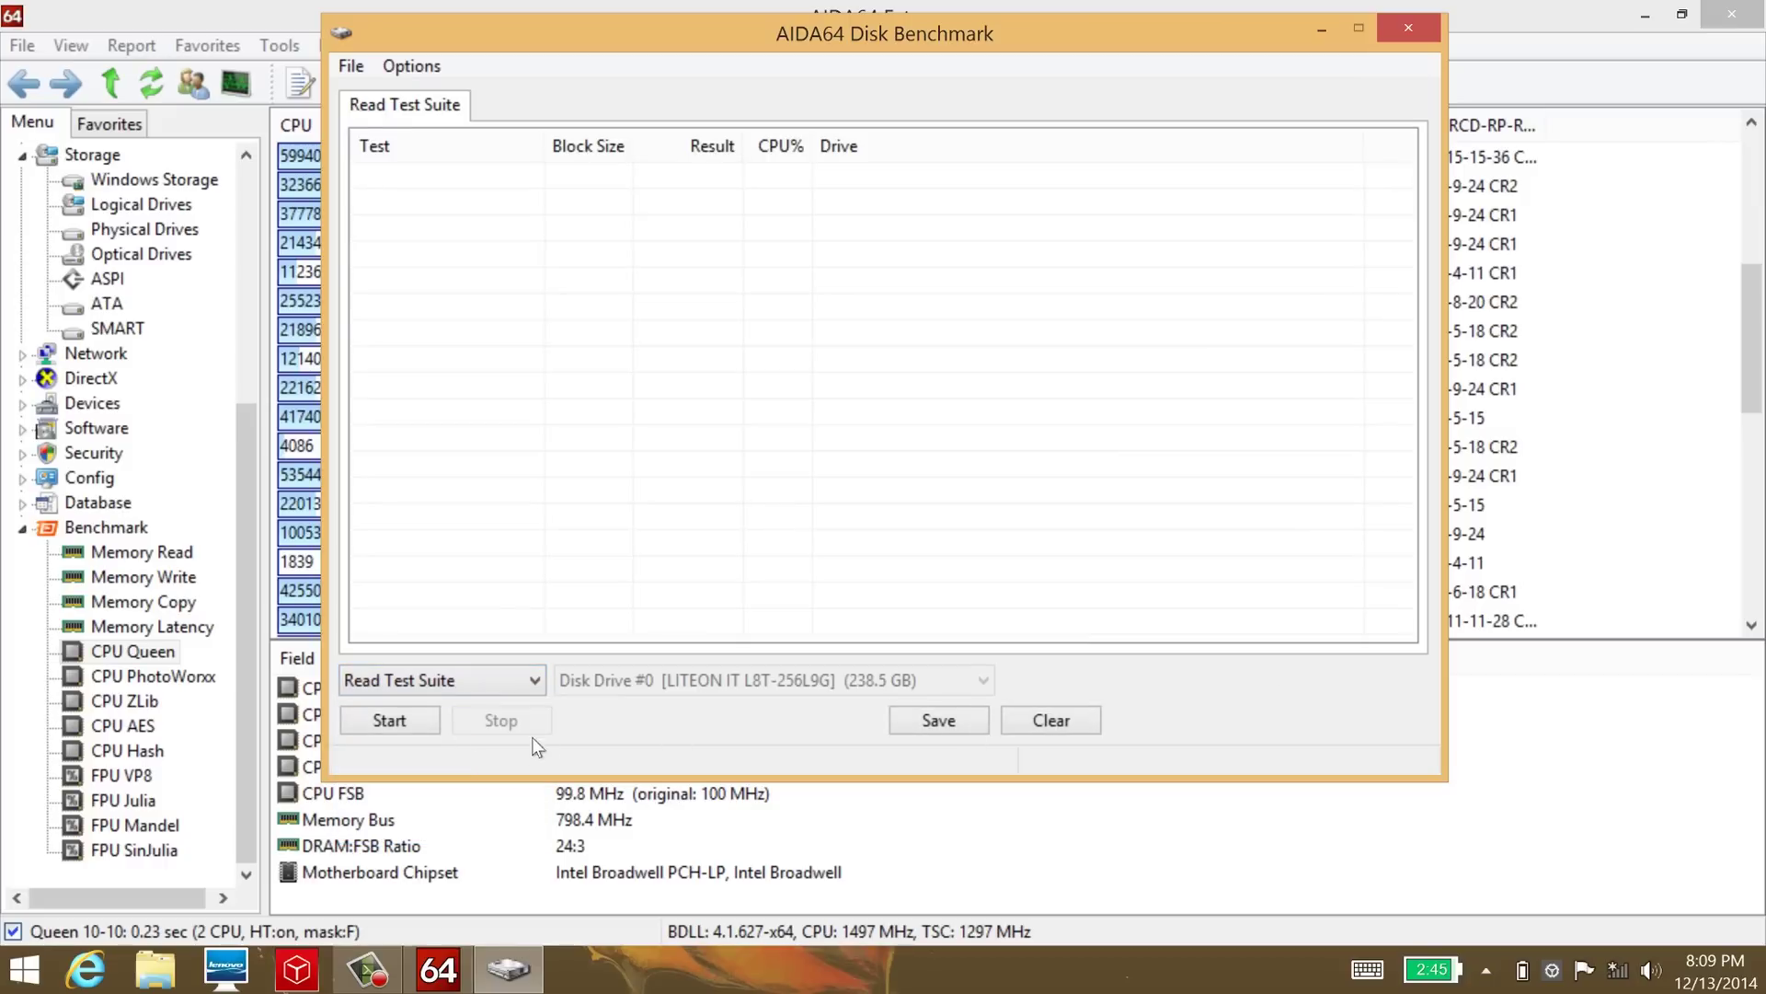
{"action": "left_click", "coordinate": [396, 709]}
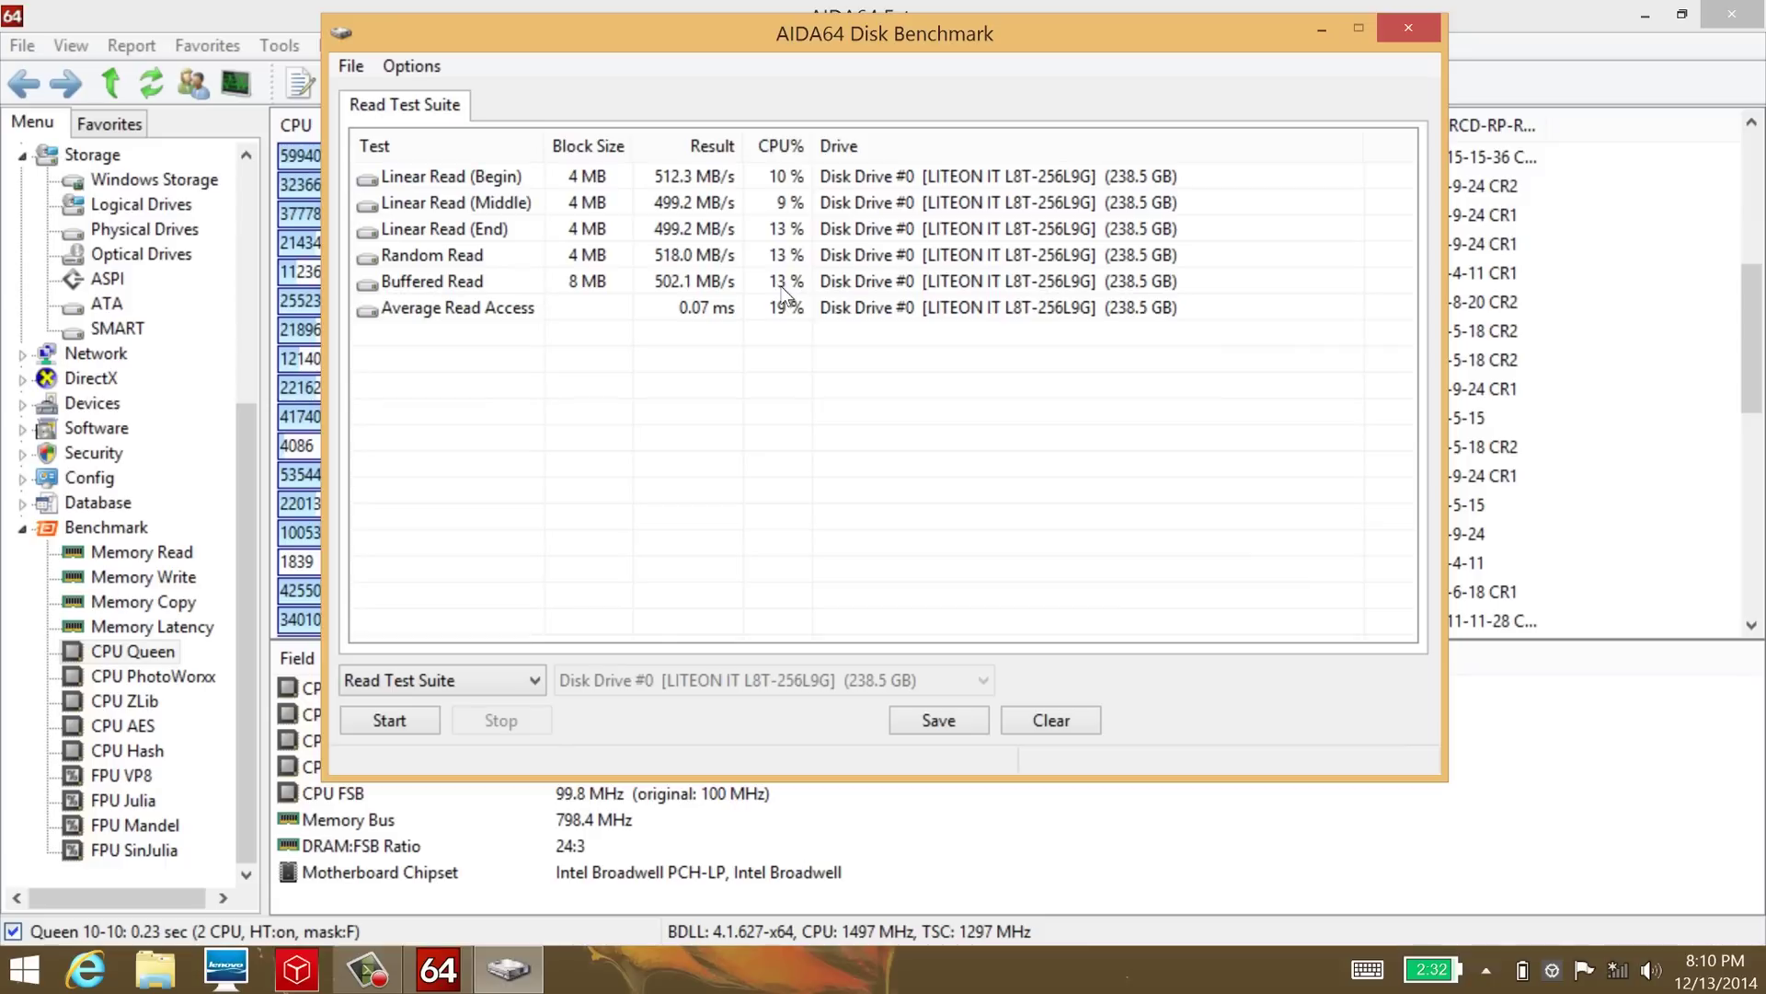
{"action": "left_click", "coordinate": [460, 311]}
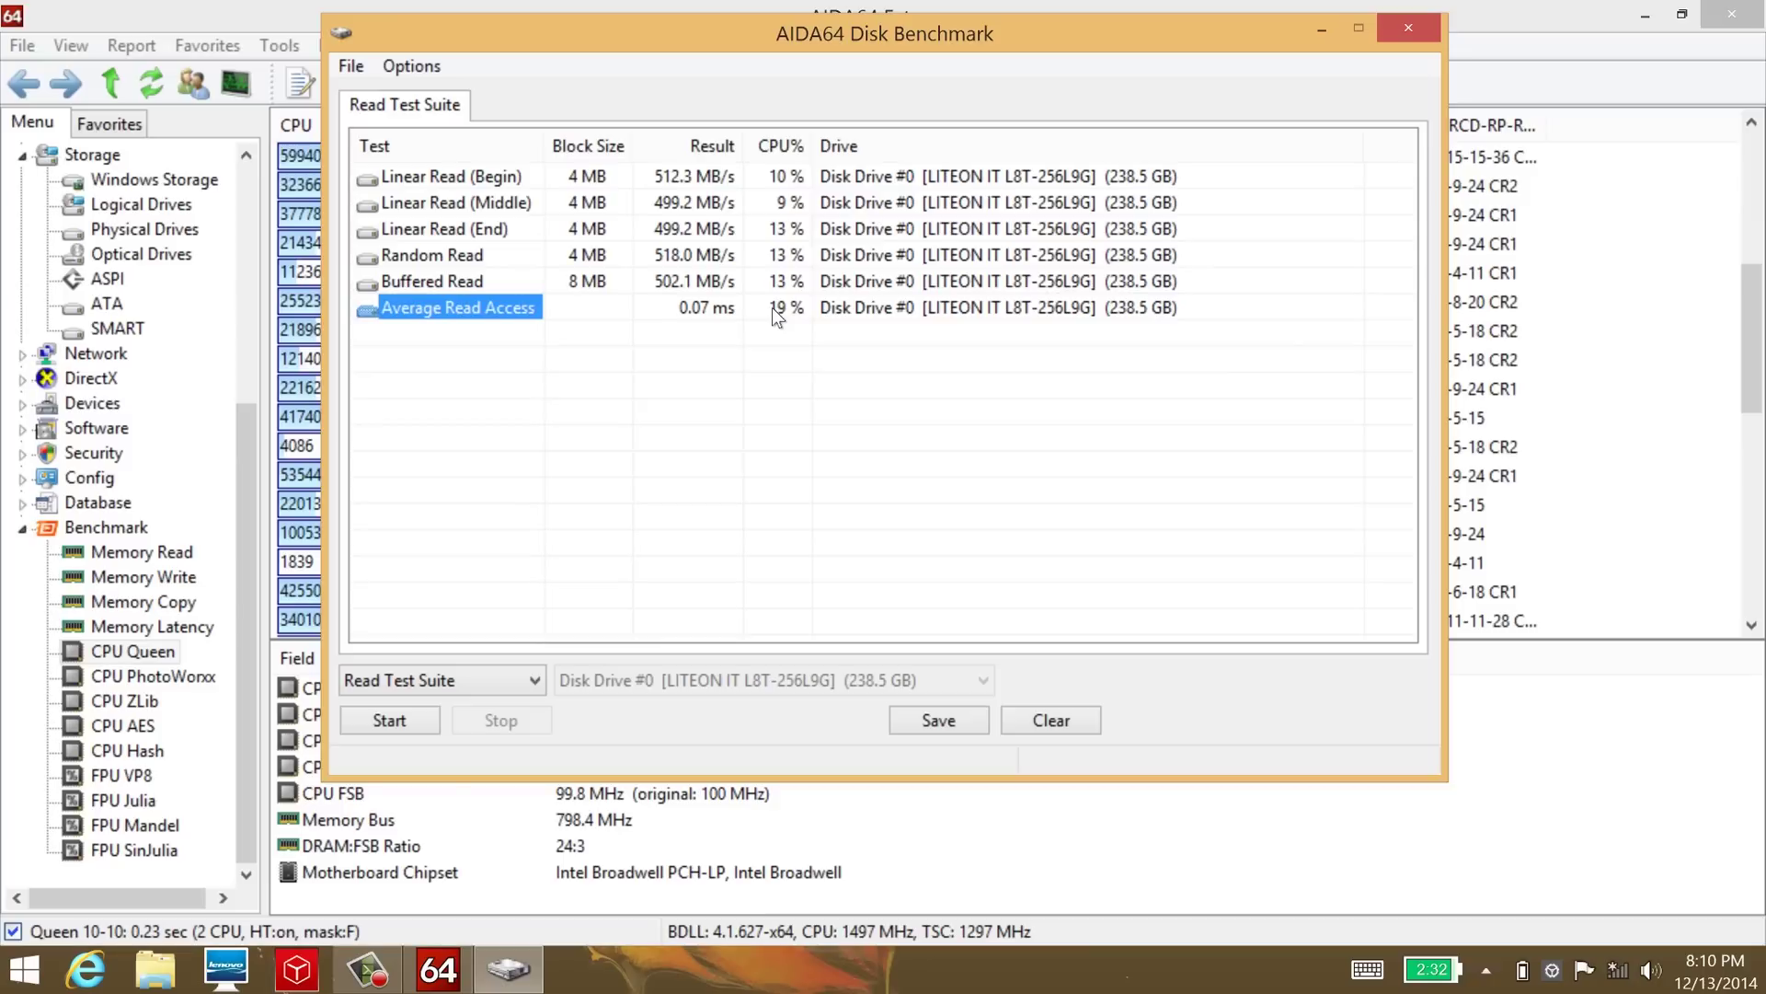
{"action": "left_click", "coordinate": [1406, 32]}
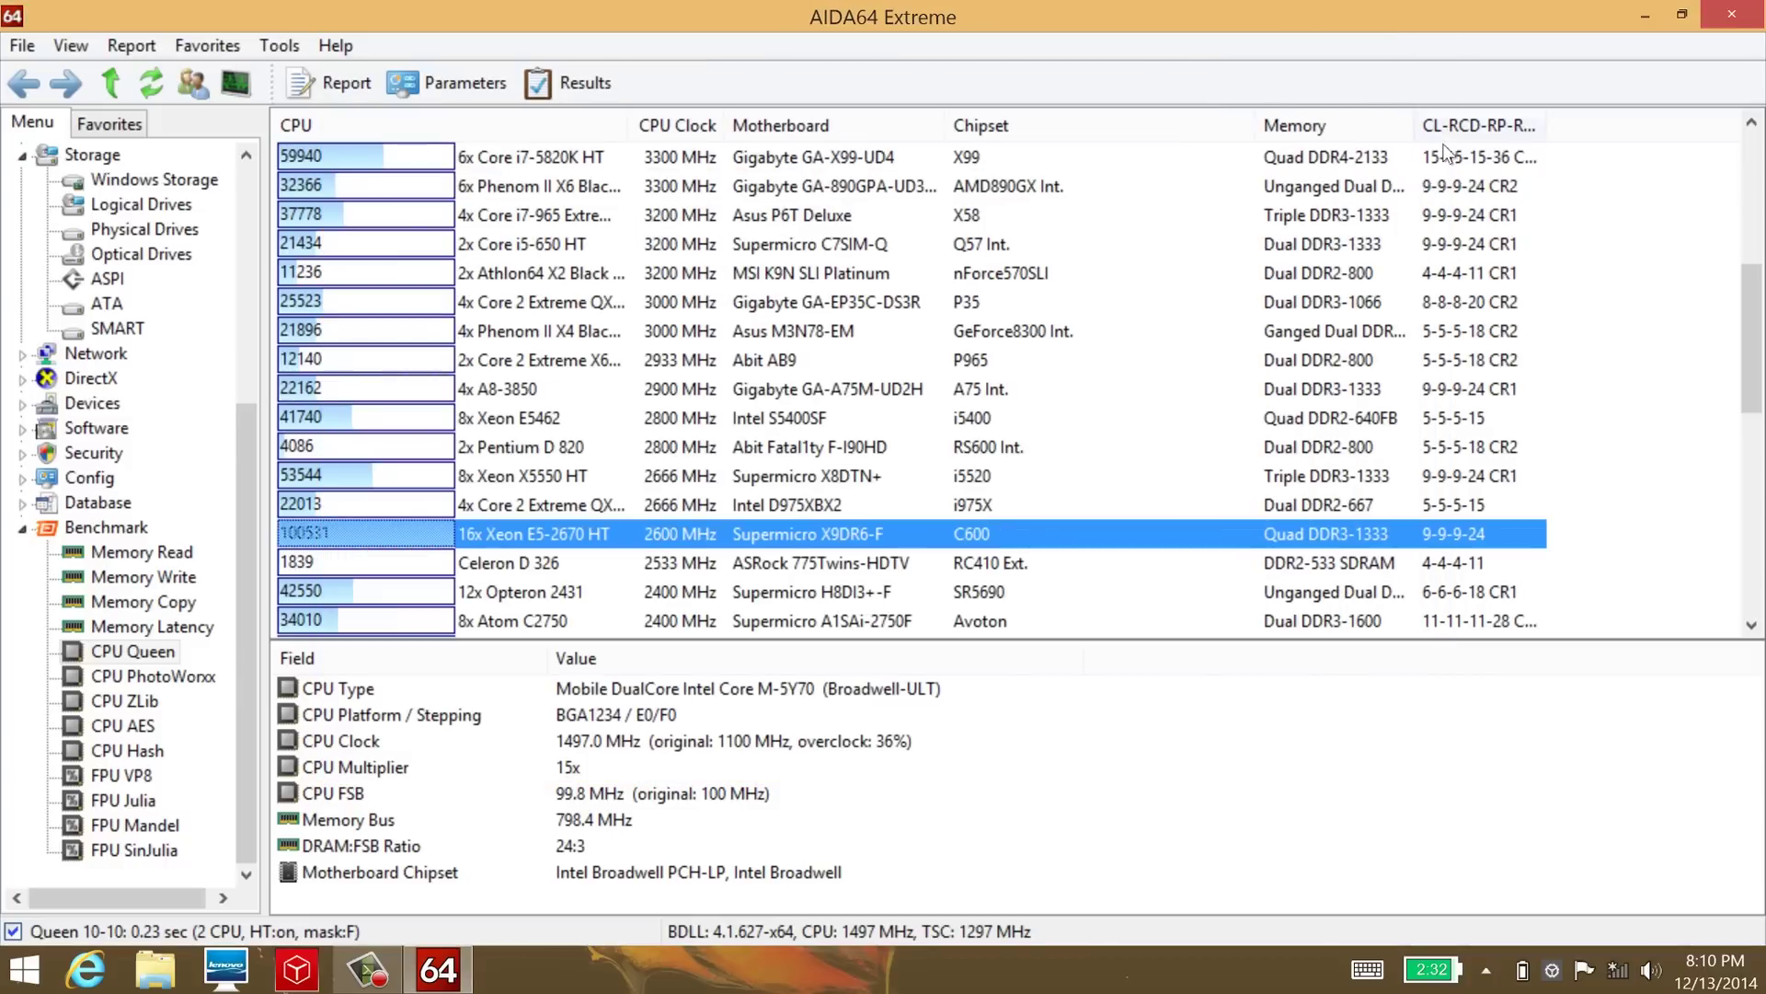
{"action": "left_click", "coordinate": [287, 48]}
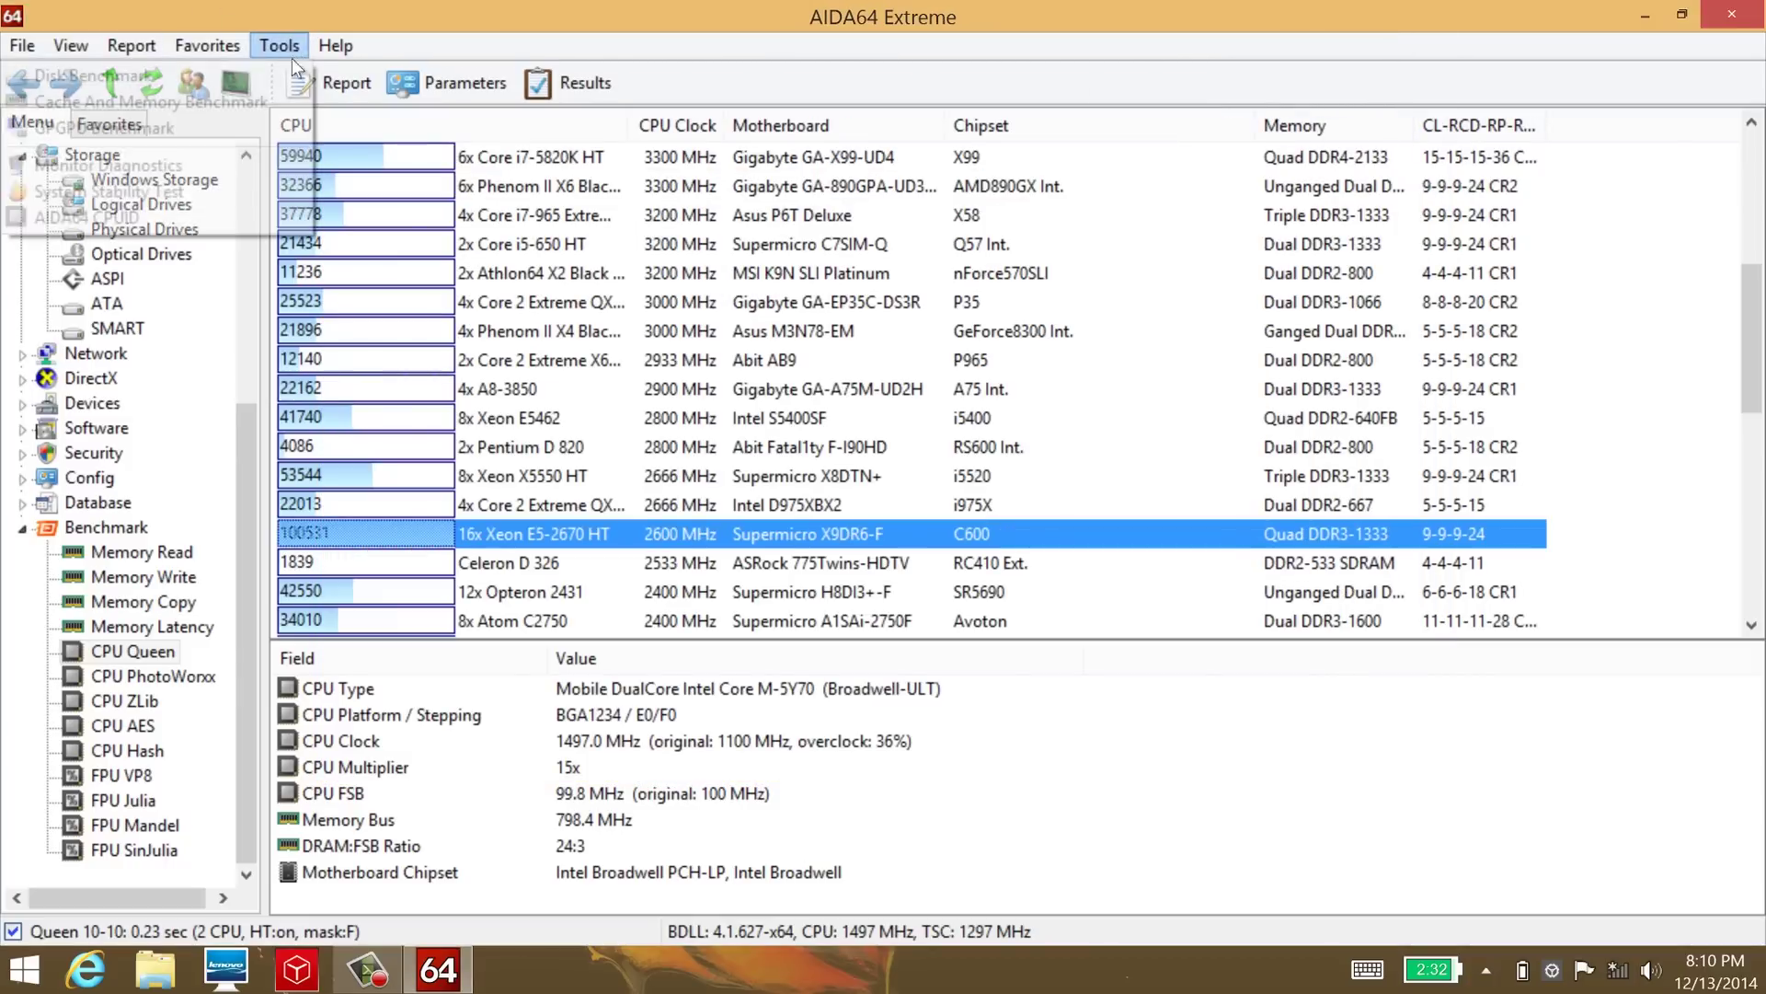
Run the Cache & Memory Benchmark: read 17678, write 21675, copy 18678 MB/s, latency 101.3 ns
{"action": "left_click", "coordinate": [219, 106]}
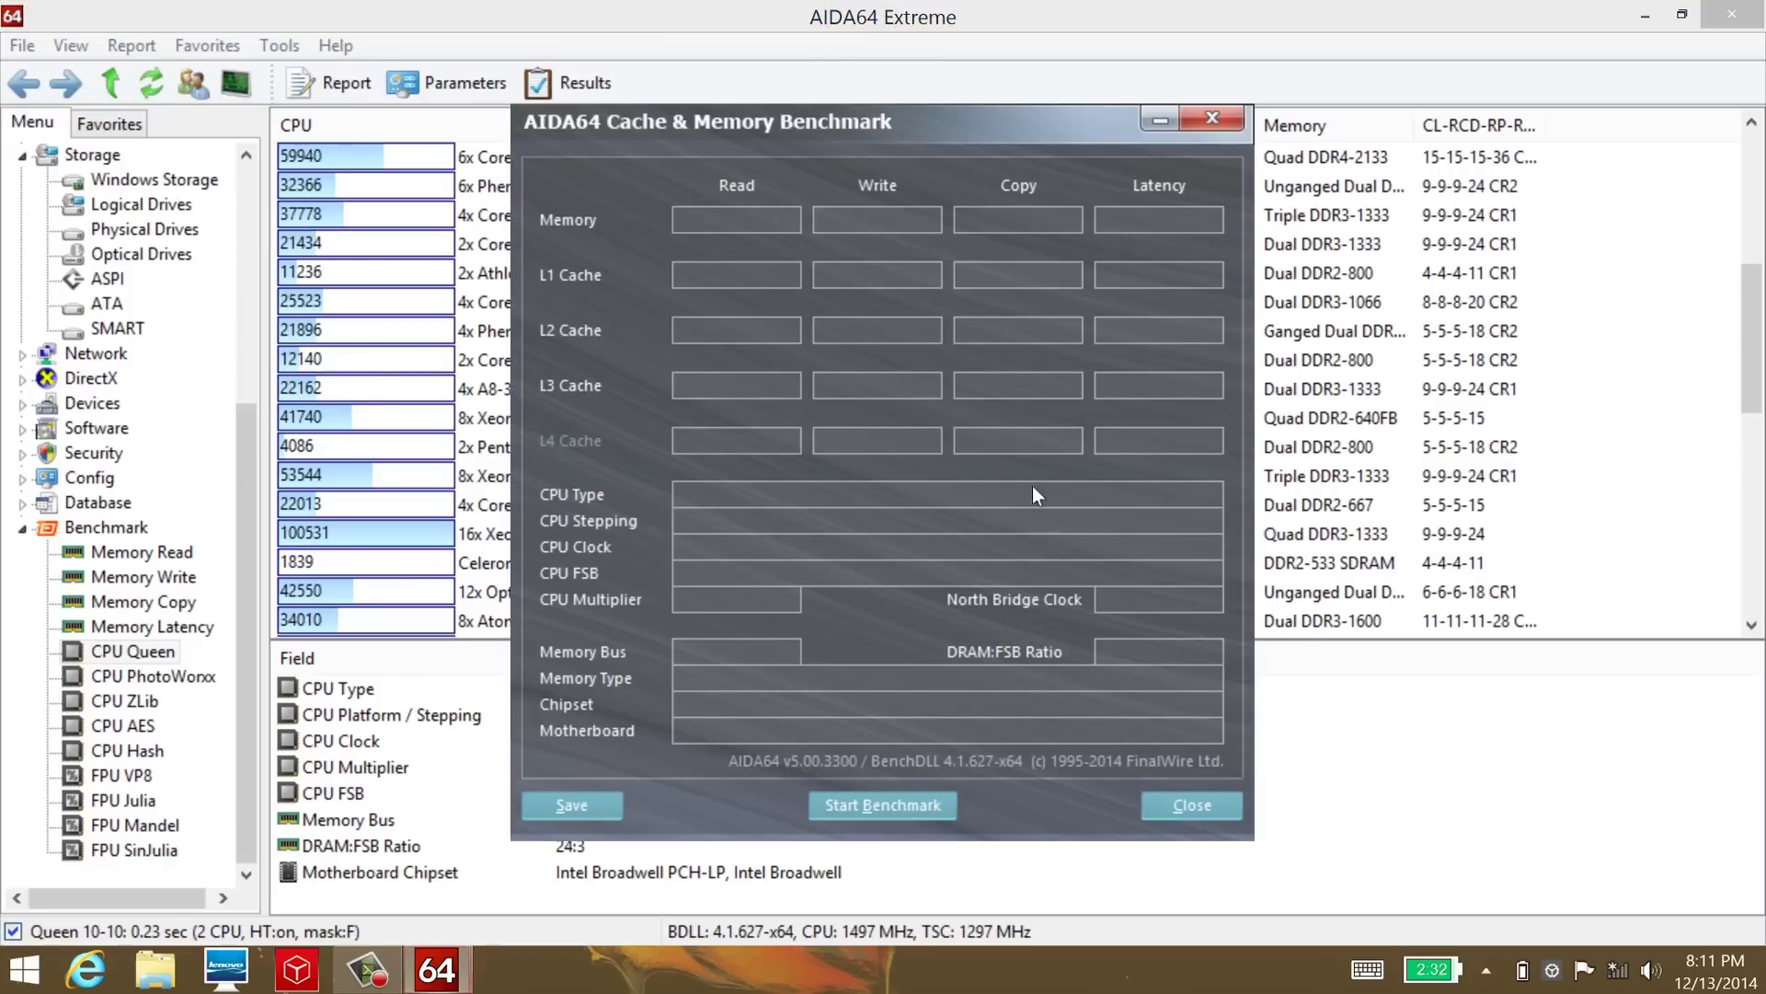
{"action": "left_click", "coordinate": [889, 815]}
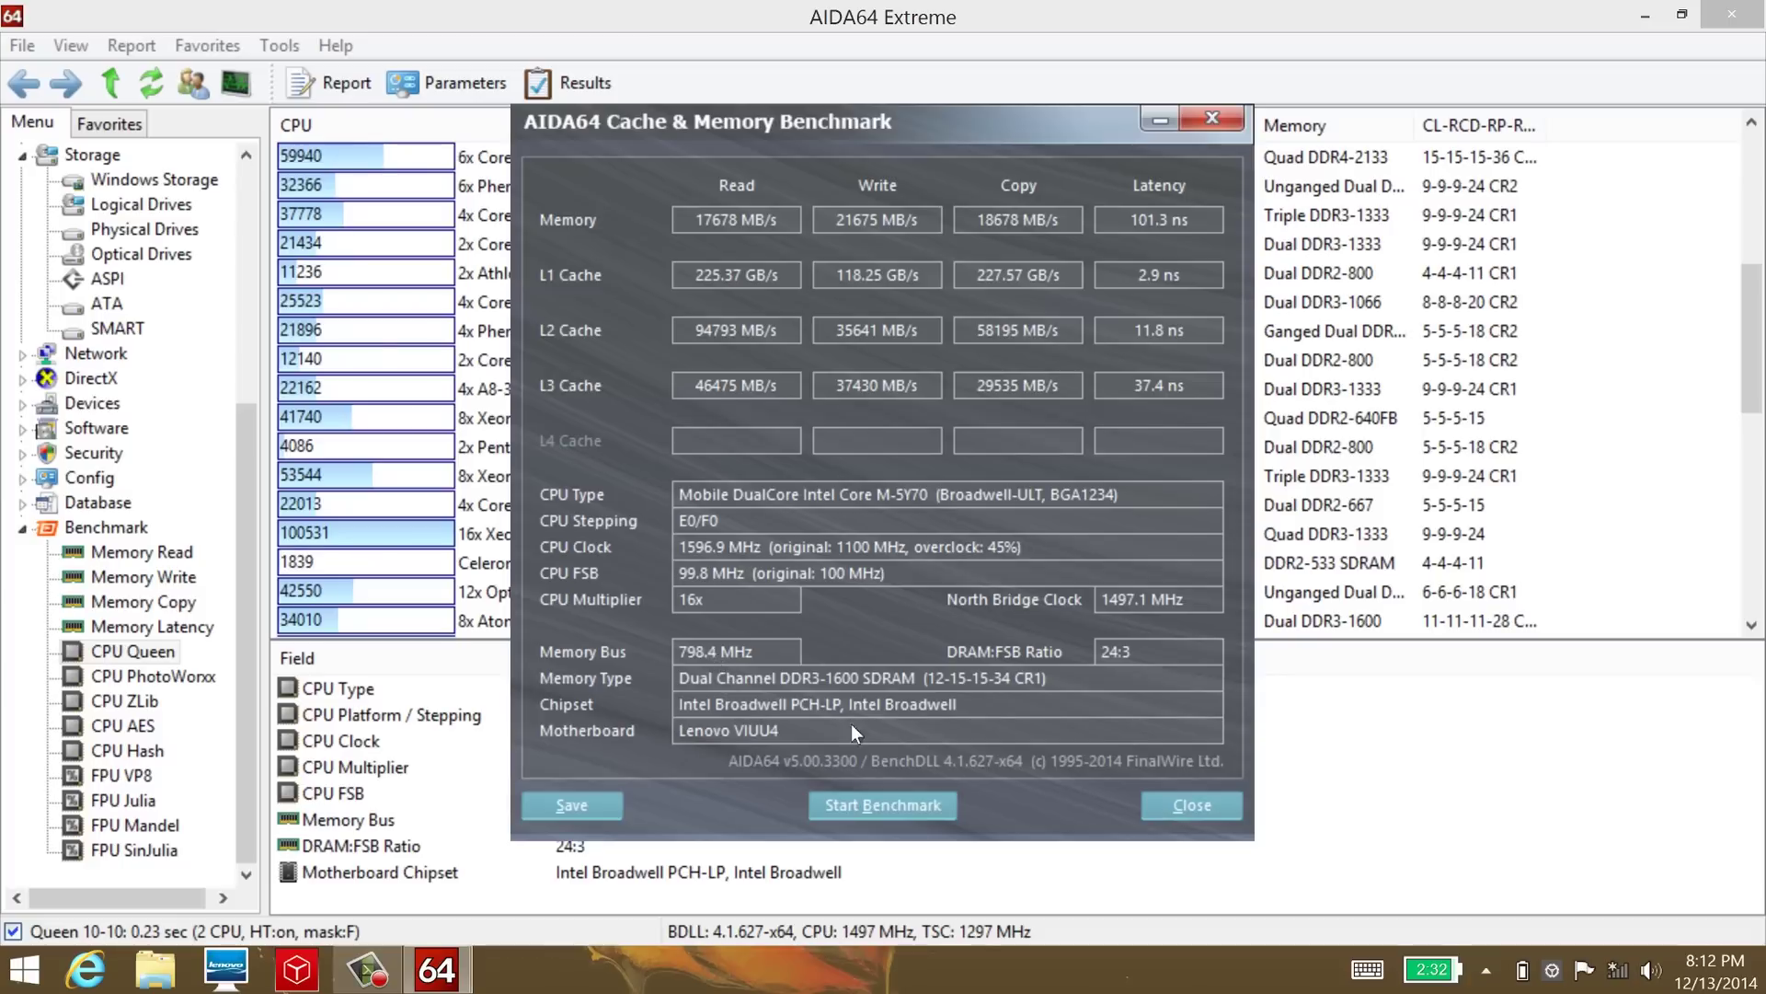
Close the memory benchmark results, then view and close the AIDA64 CPUID processor details
{"action": "left_click", "coordinate": [1183, 808]}
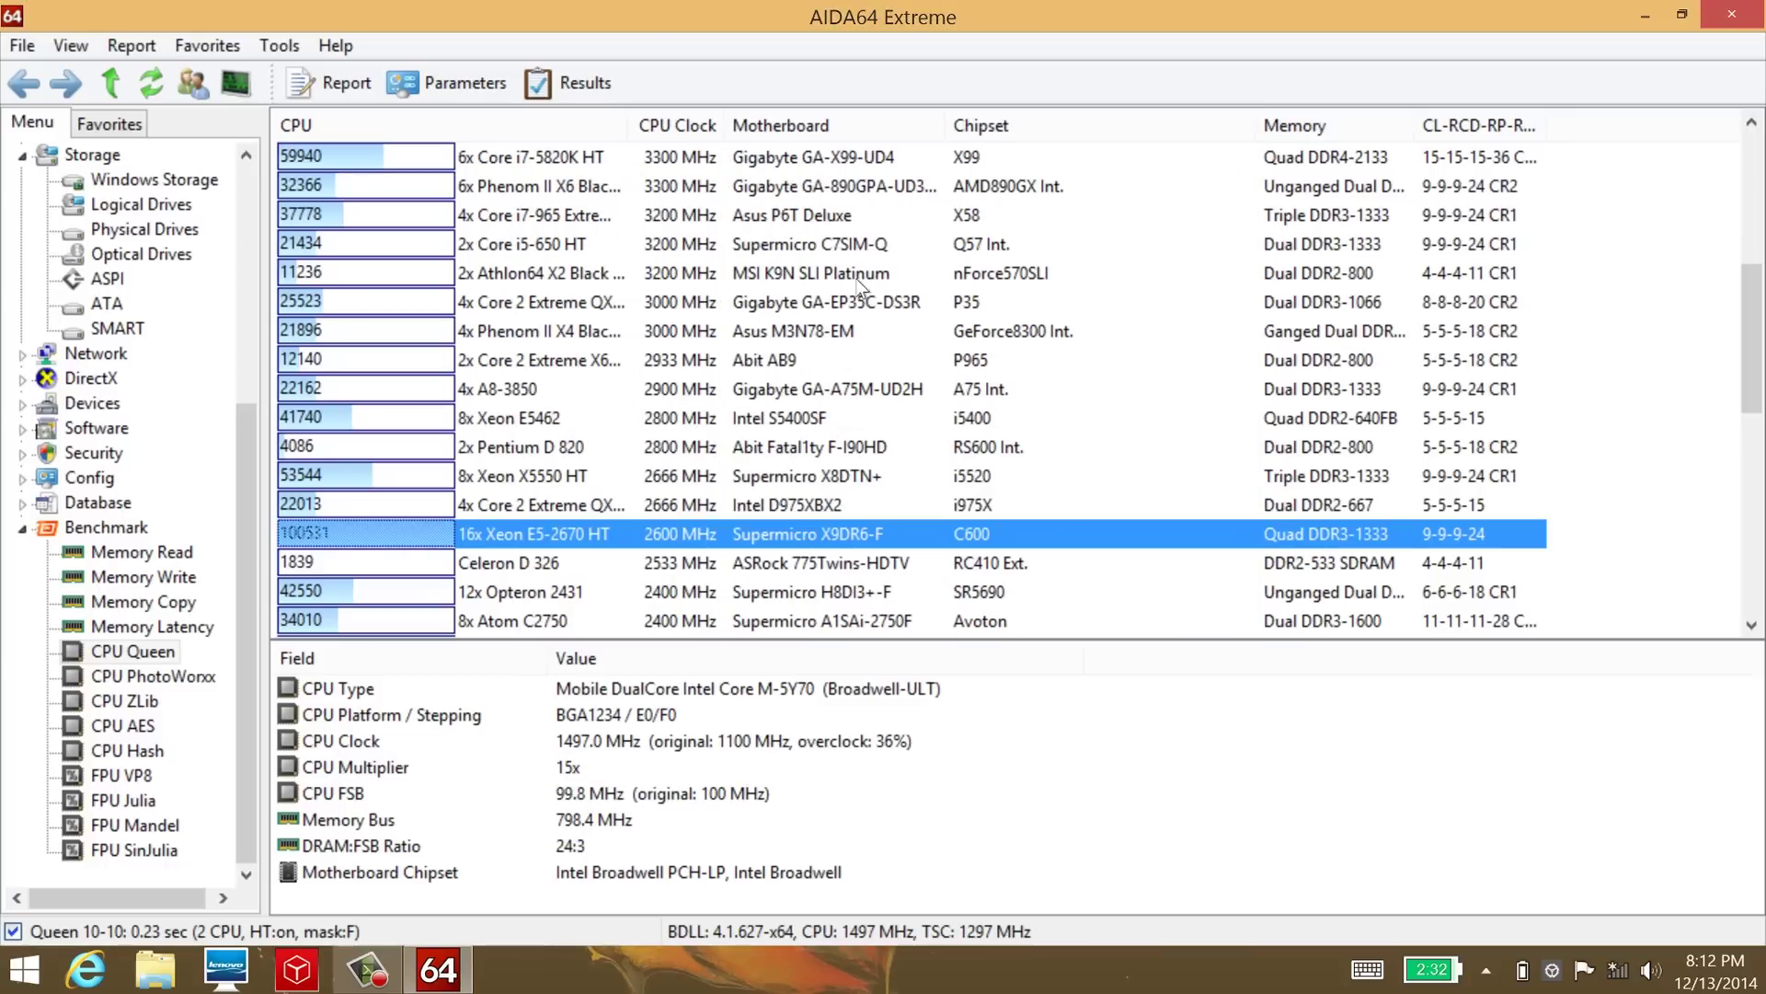
{"action": "left_click", "coordinate": [238, 44]}
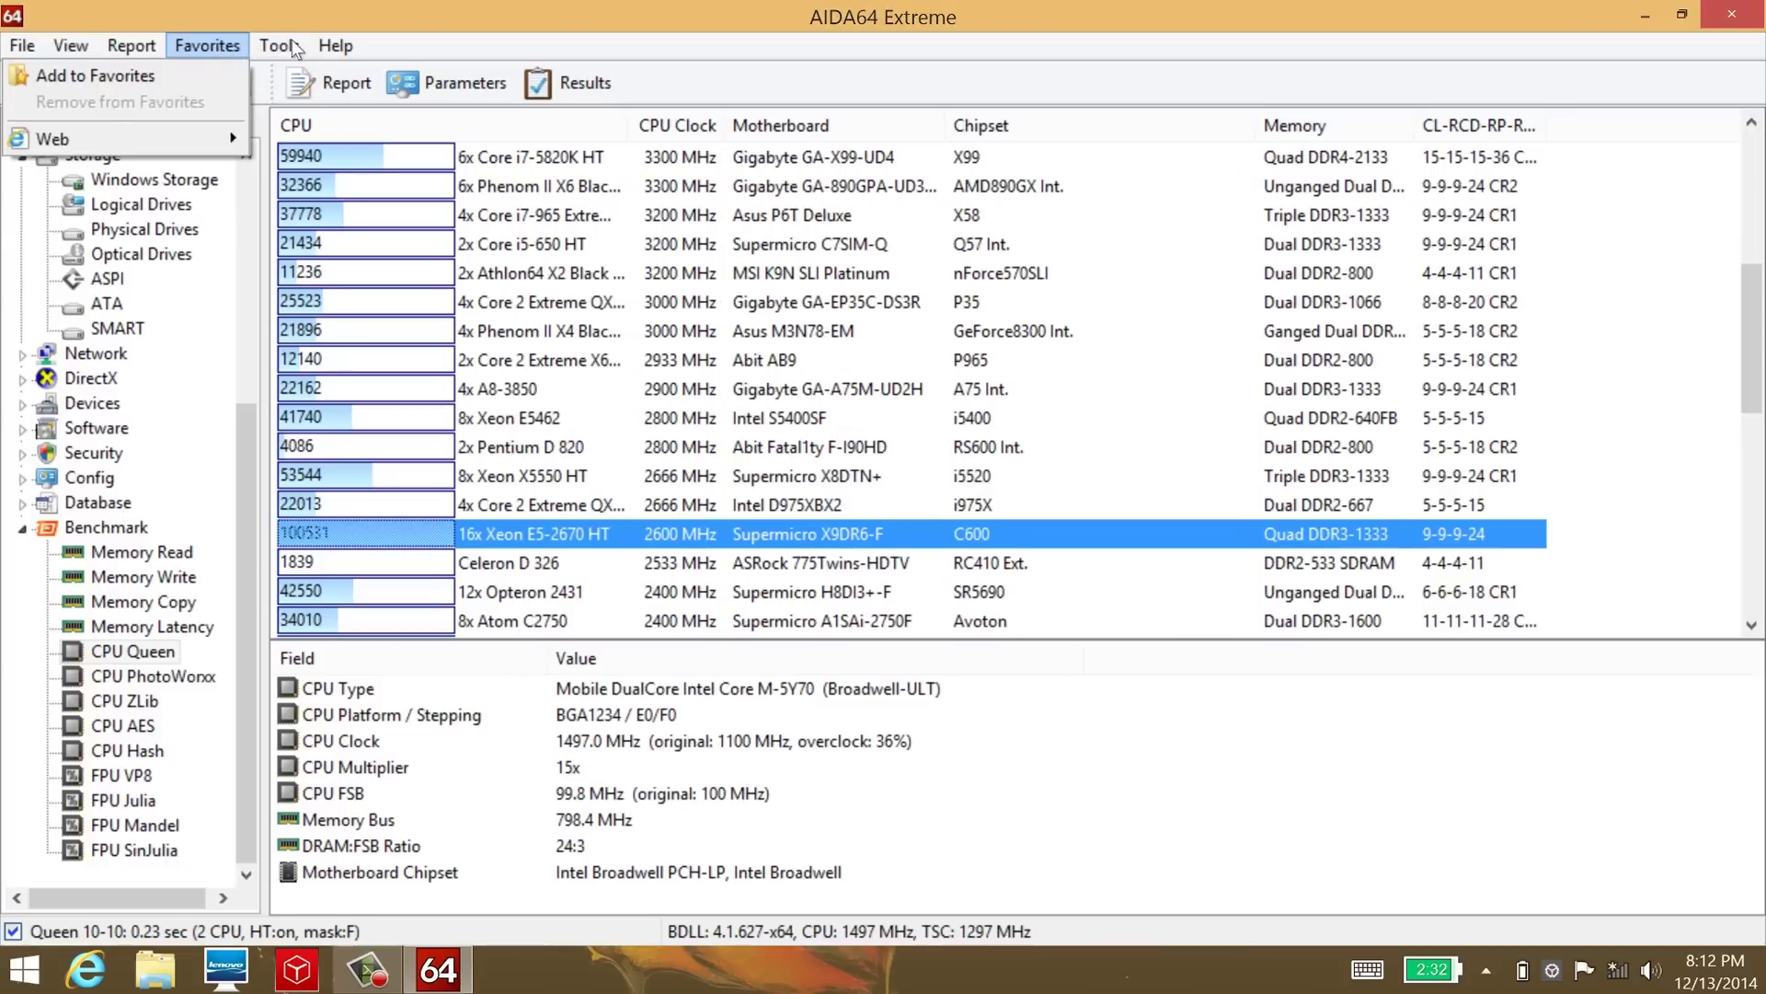
{"action": "mouse_move", "coordinate": [271, 45]}
{"action": "left_click", "coordinate": [185, 218]}
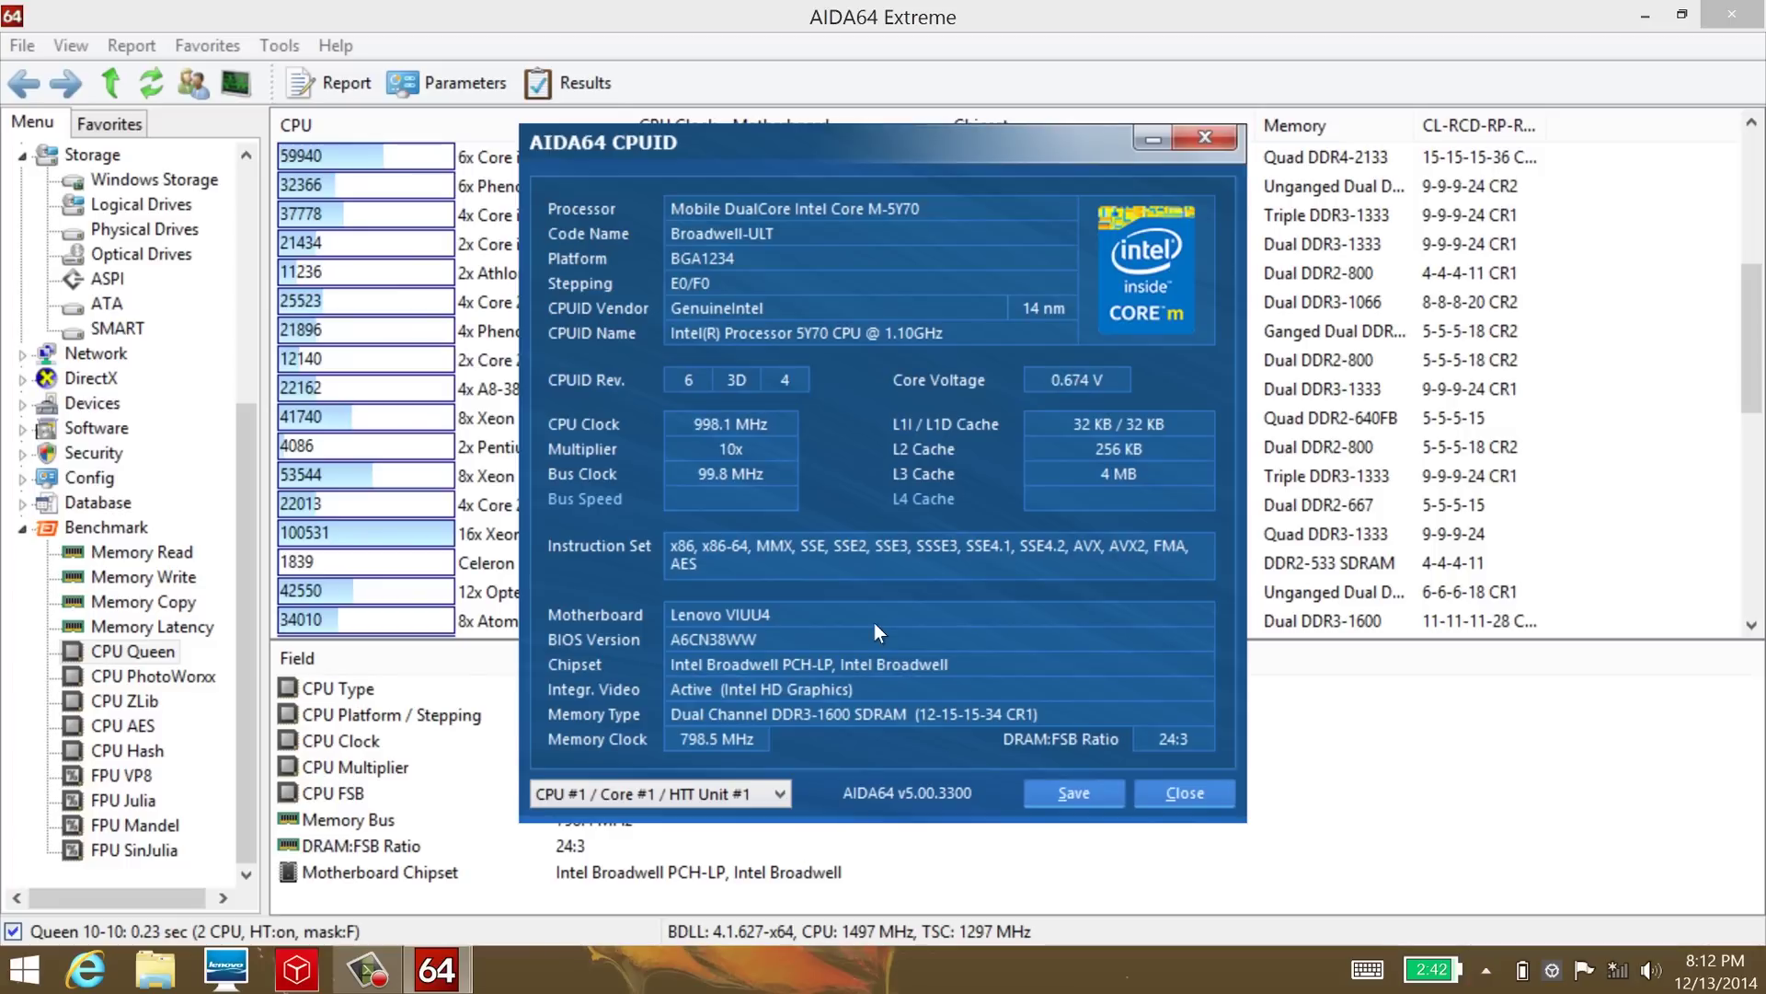
{"action": "left_click", "coordinate": [1187, 794]}
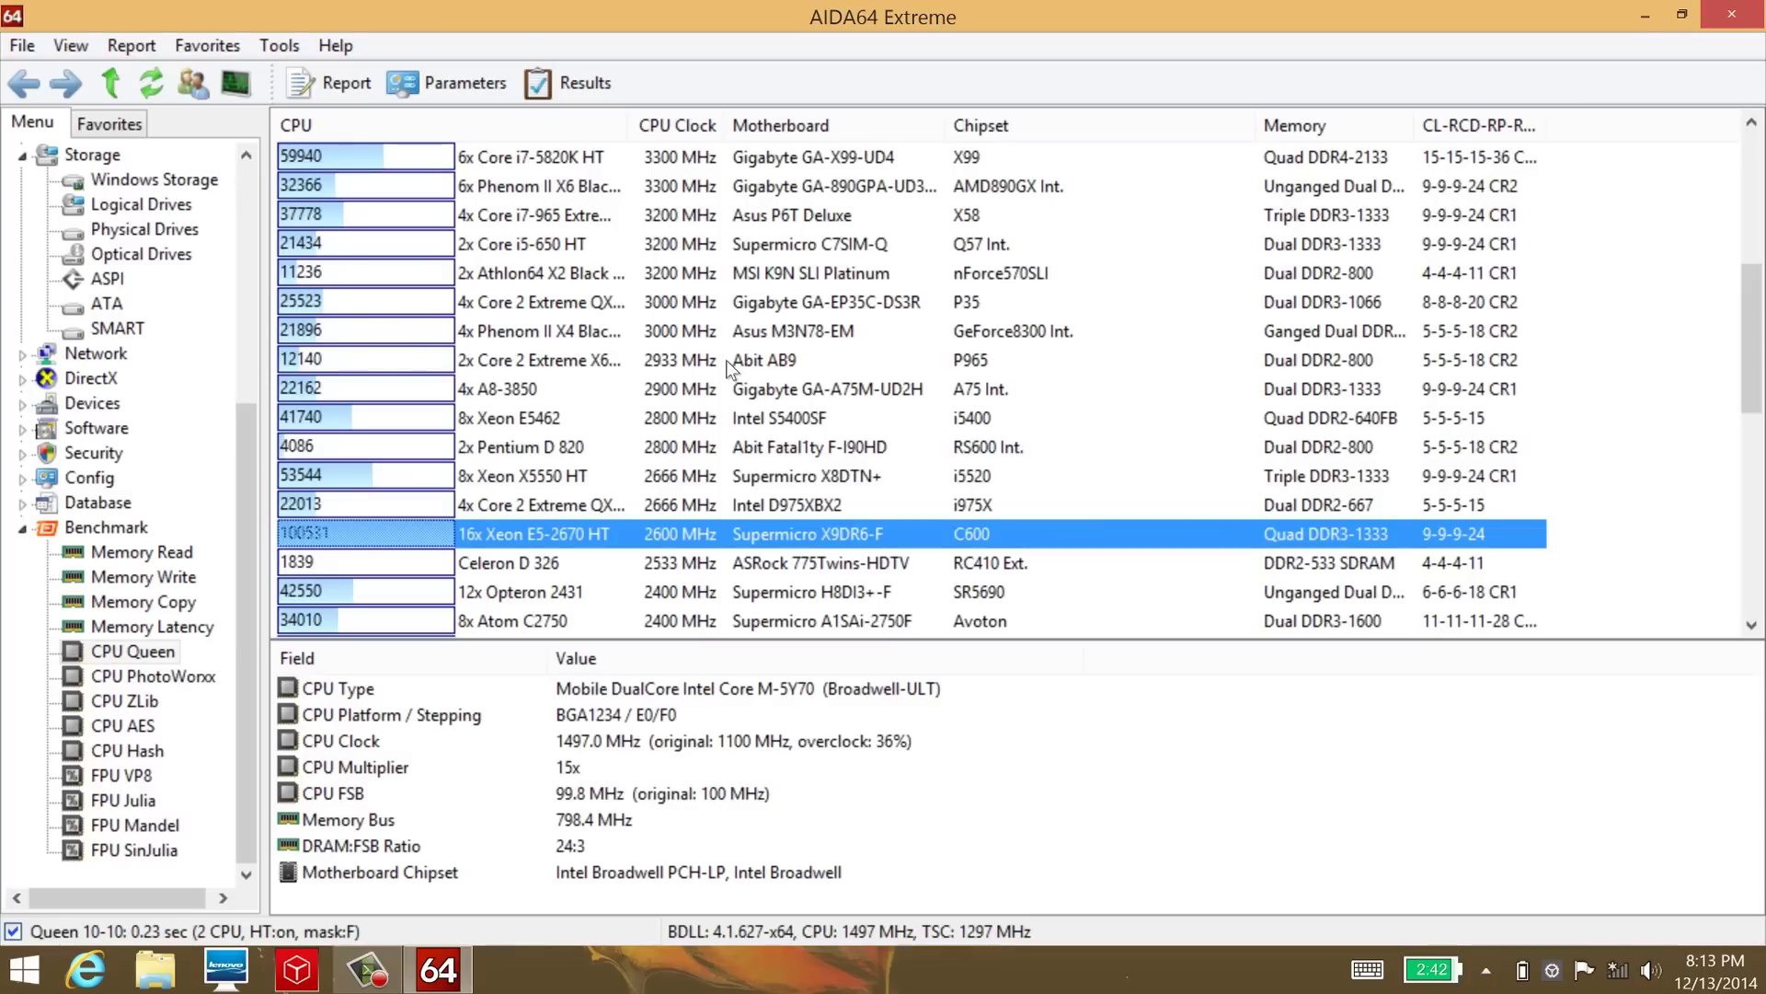
Run a CPU-only System Stability Test for about 35 seconds, then stop it
{"action": "left_click", "coordinate": [287, 51]}
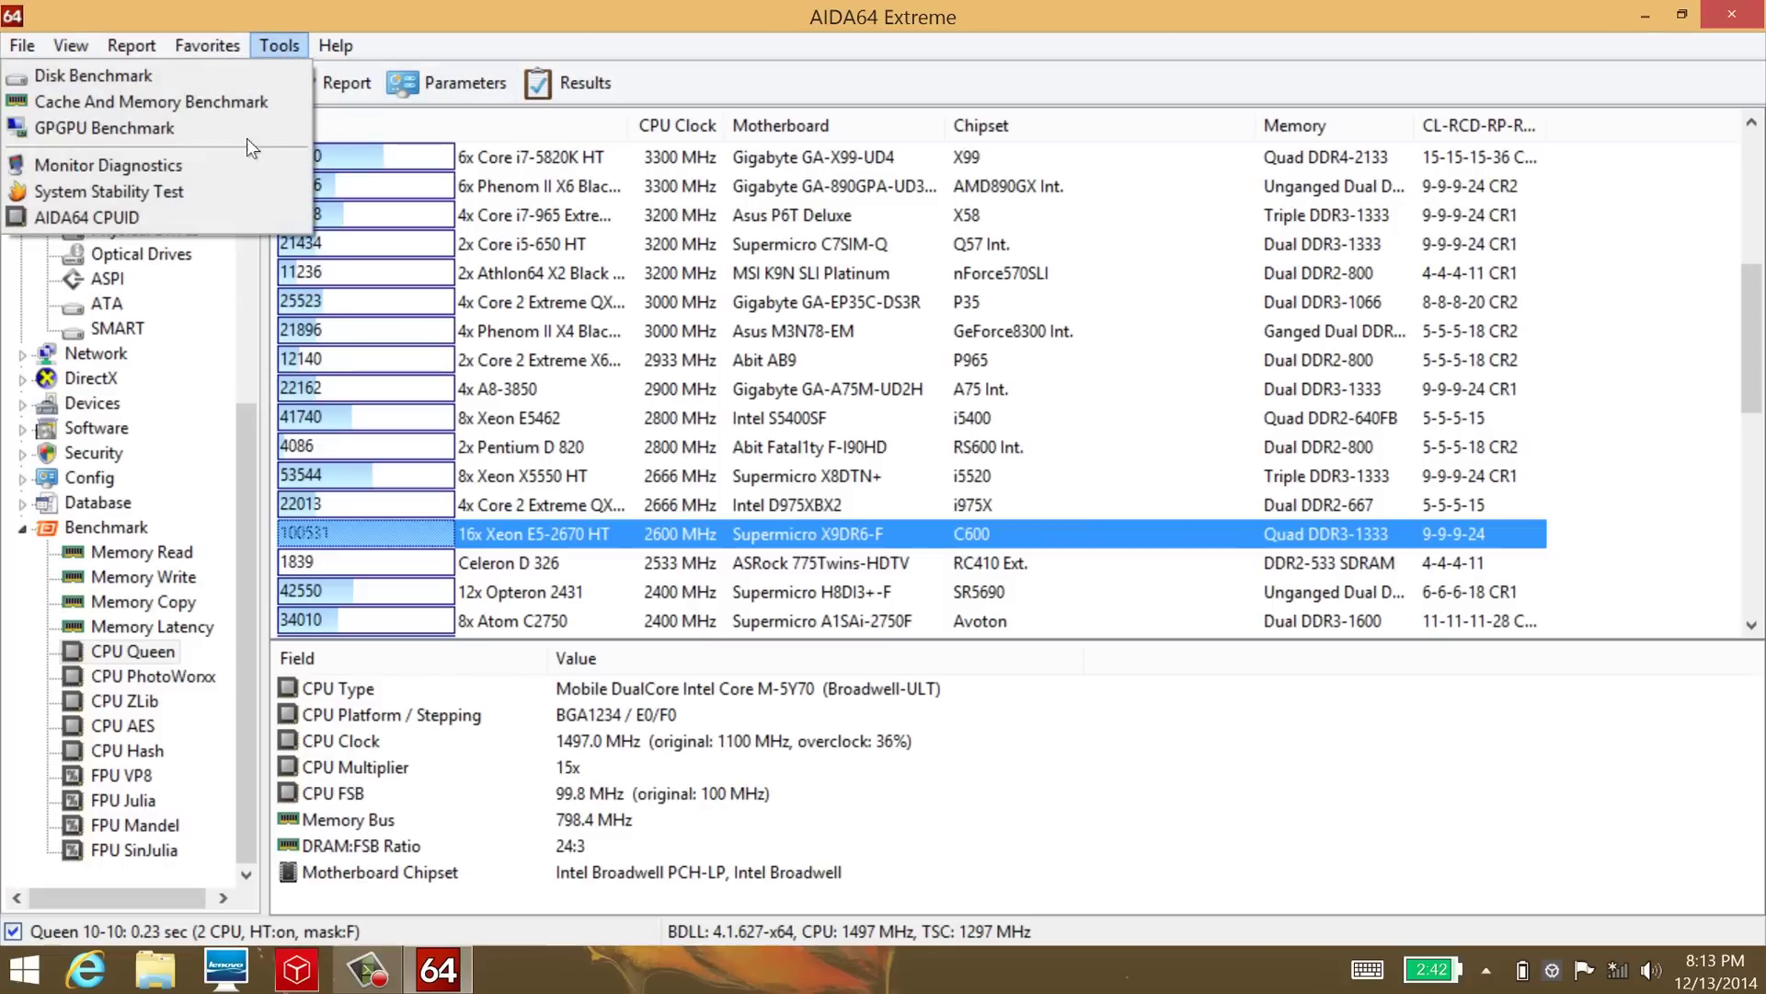
{"action": "left_click", "coordinate": [225, 193]}
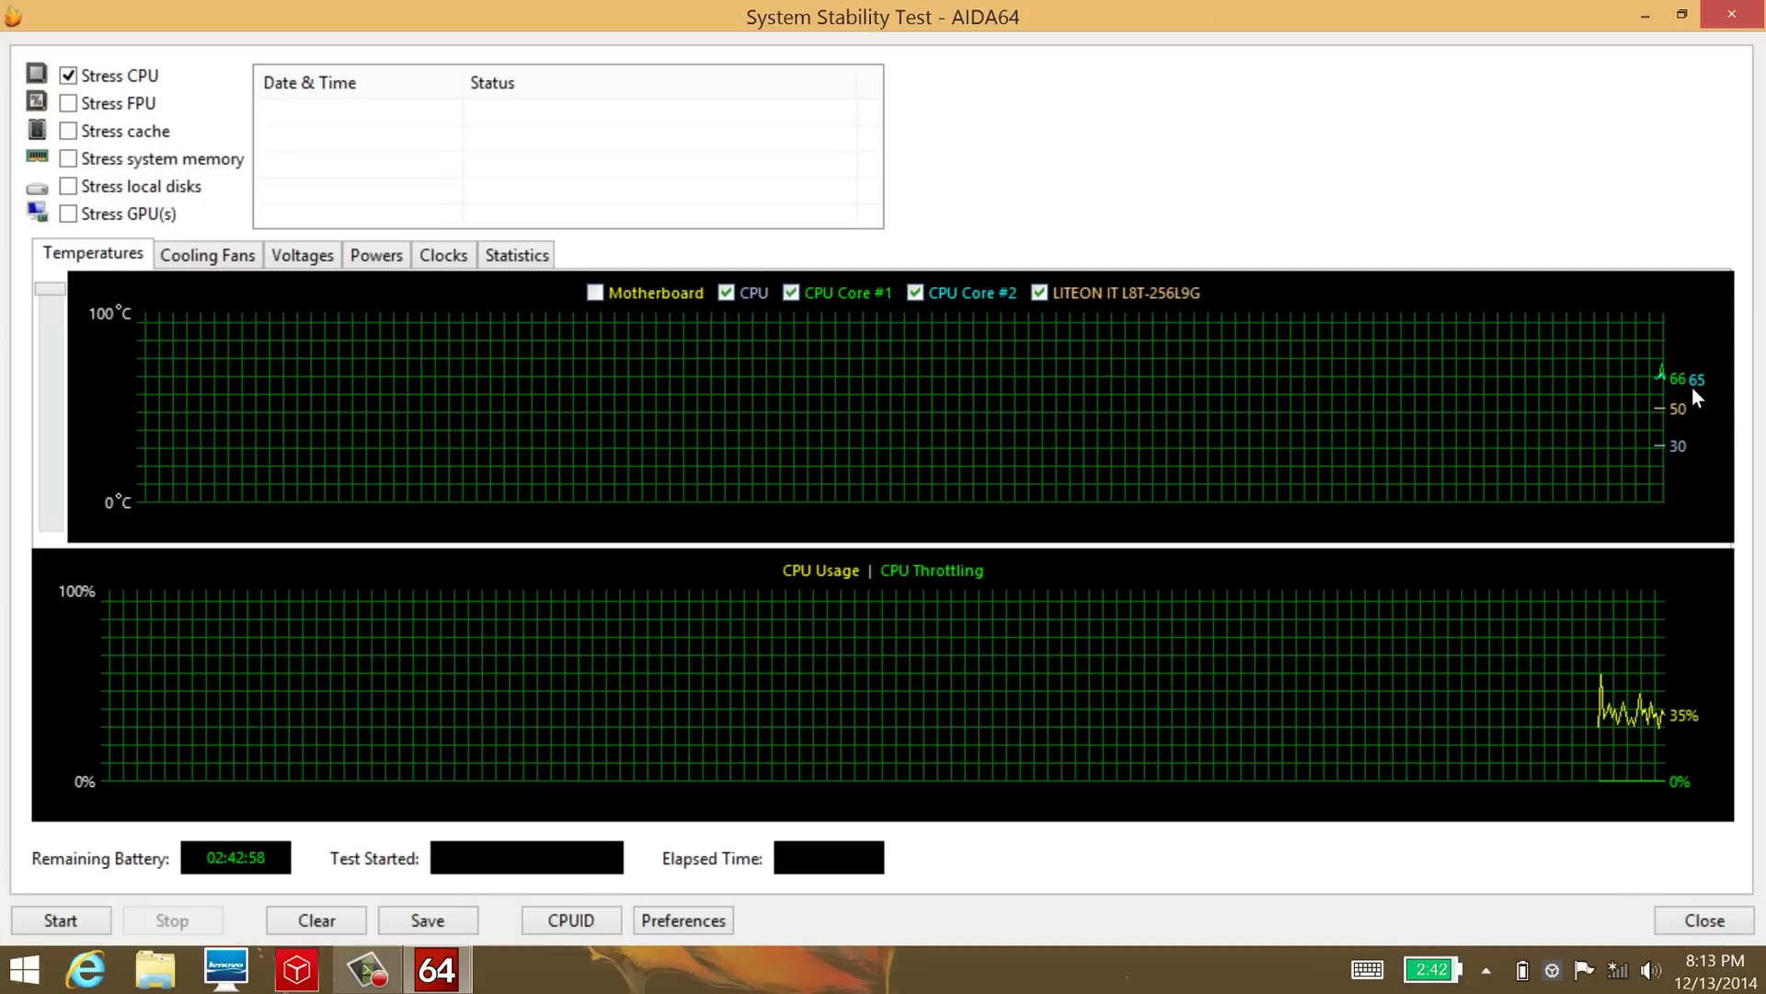
{"action": "left_click", "coordinate": [1148, 303]}
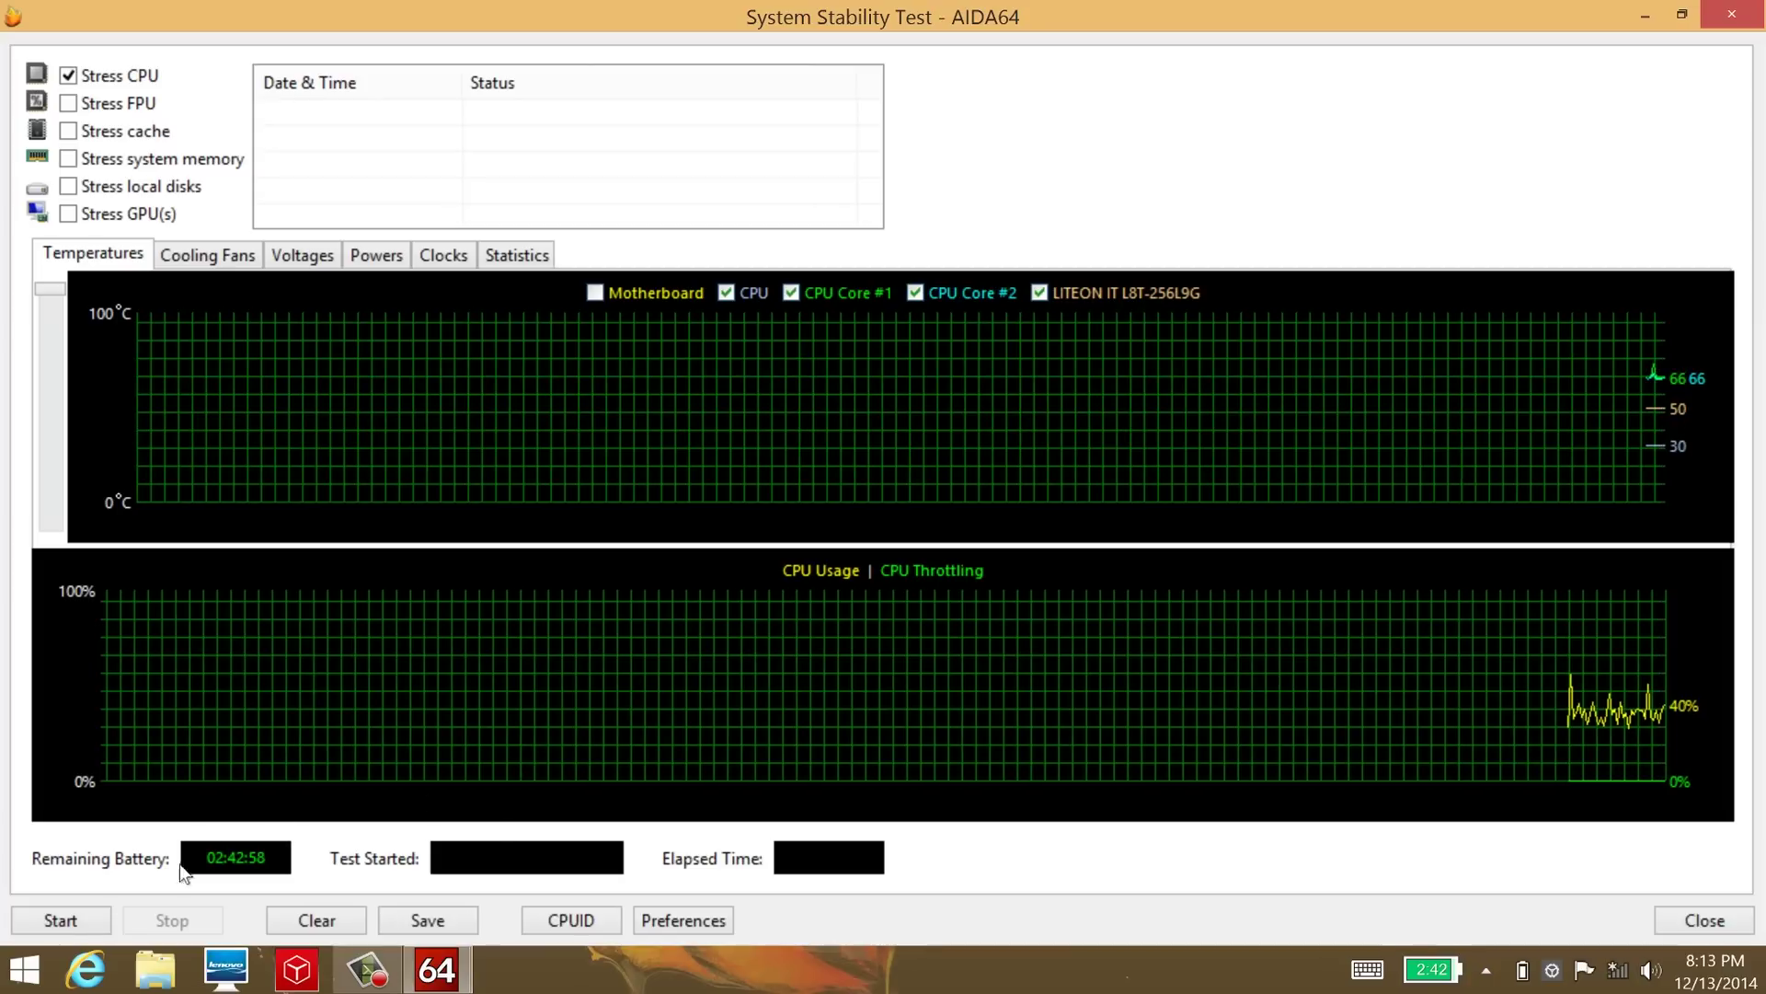
{"action": "left_click", "coordinate": [50, 922]}
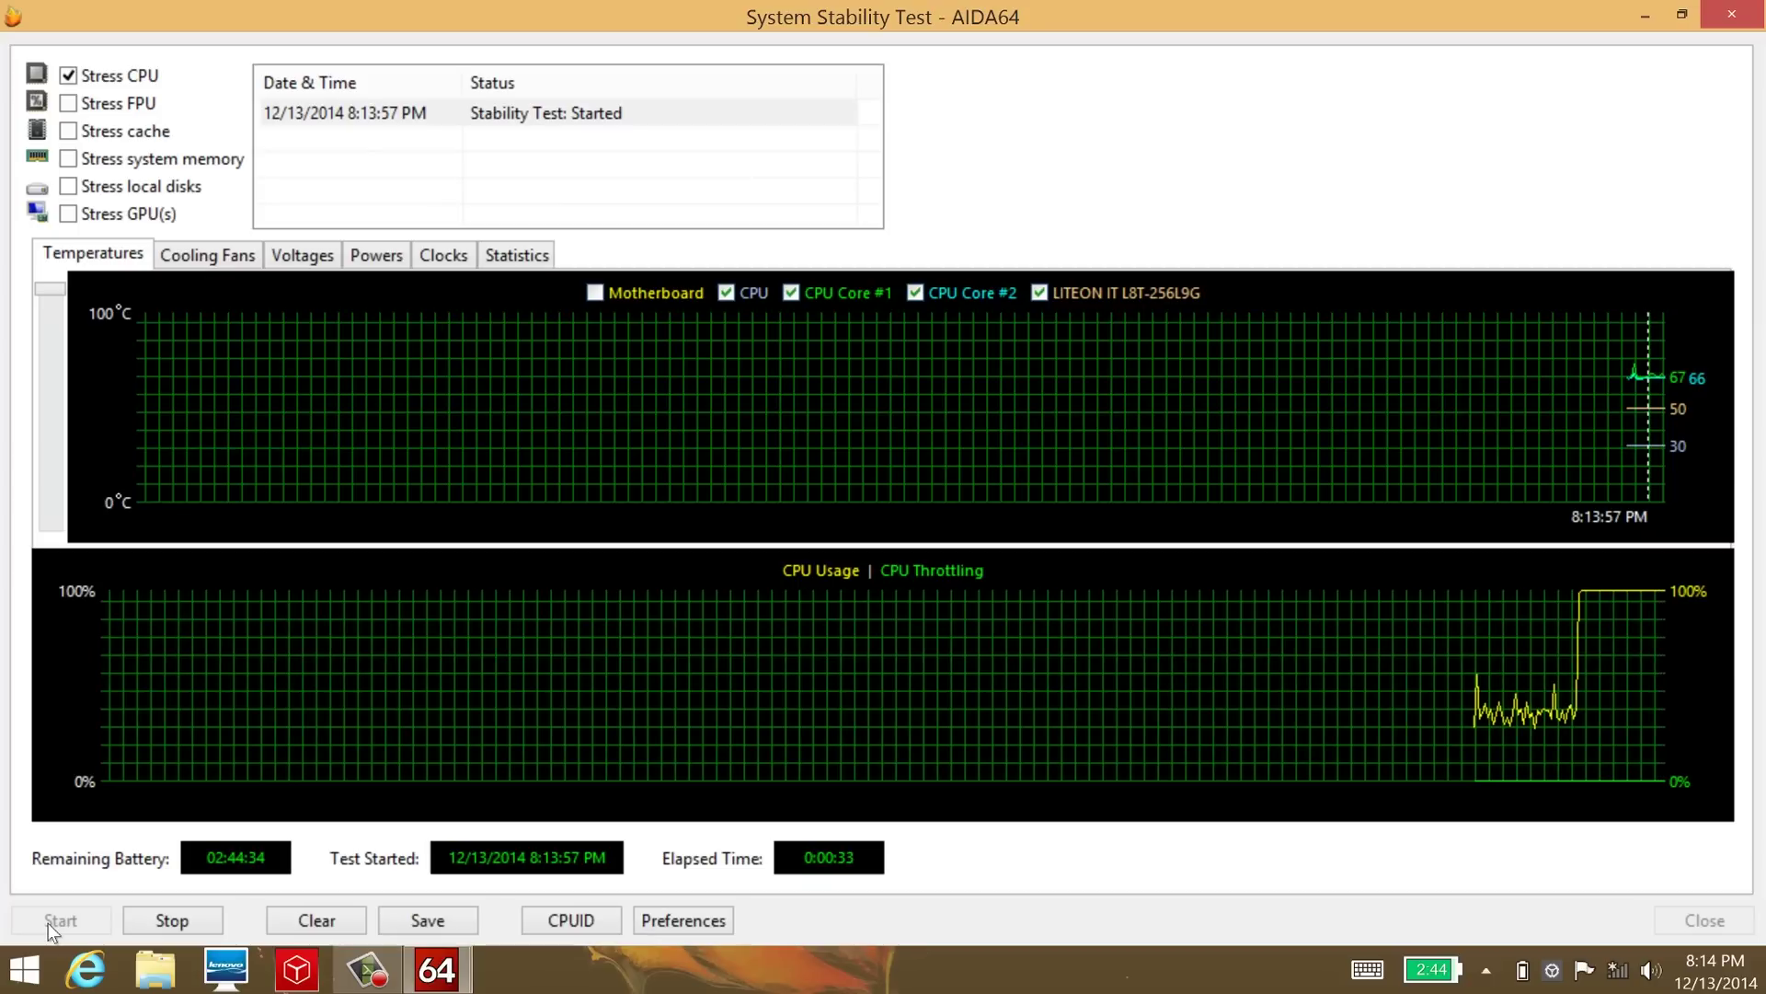
{"action": "left_click", "coordinate": [191, 908]}
Start a system-memory-only stability test, briefly checking the Cooling Fans chart before Temperatures
{"action": "left_click", "coordinate": [70, 77]}
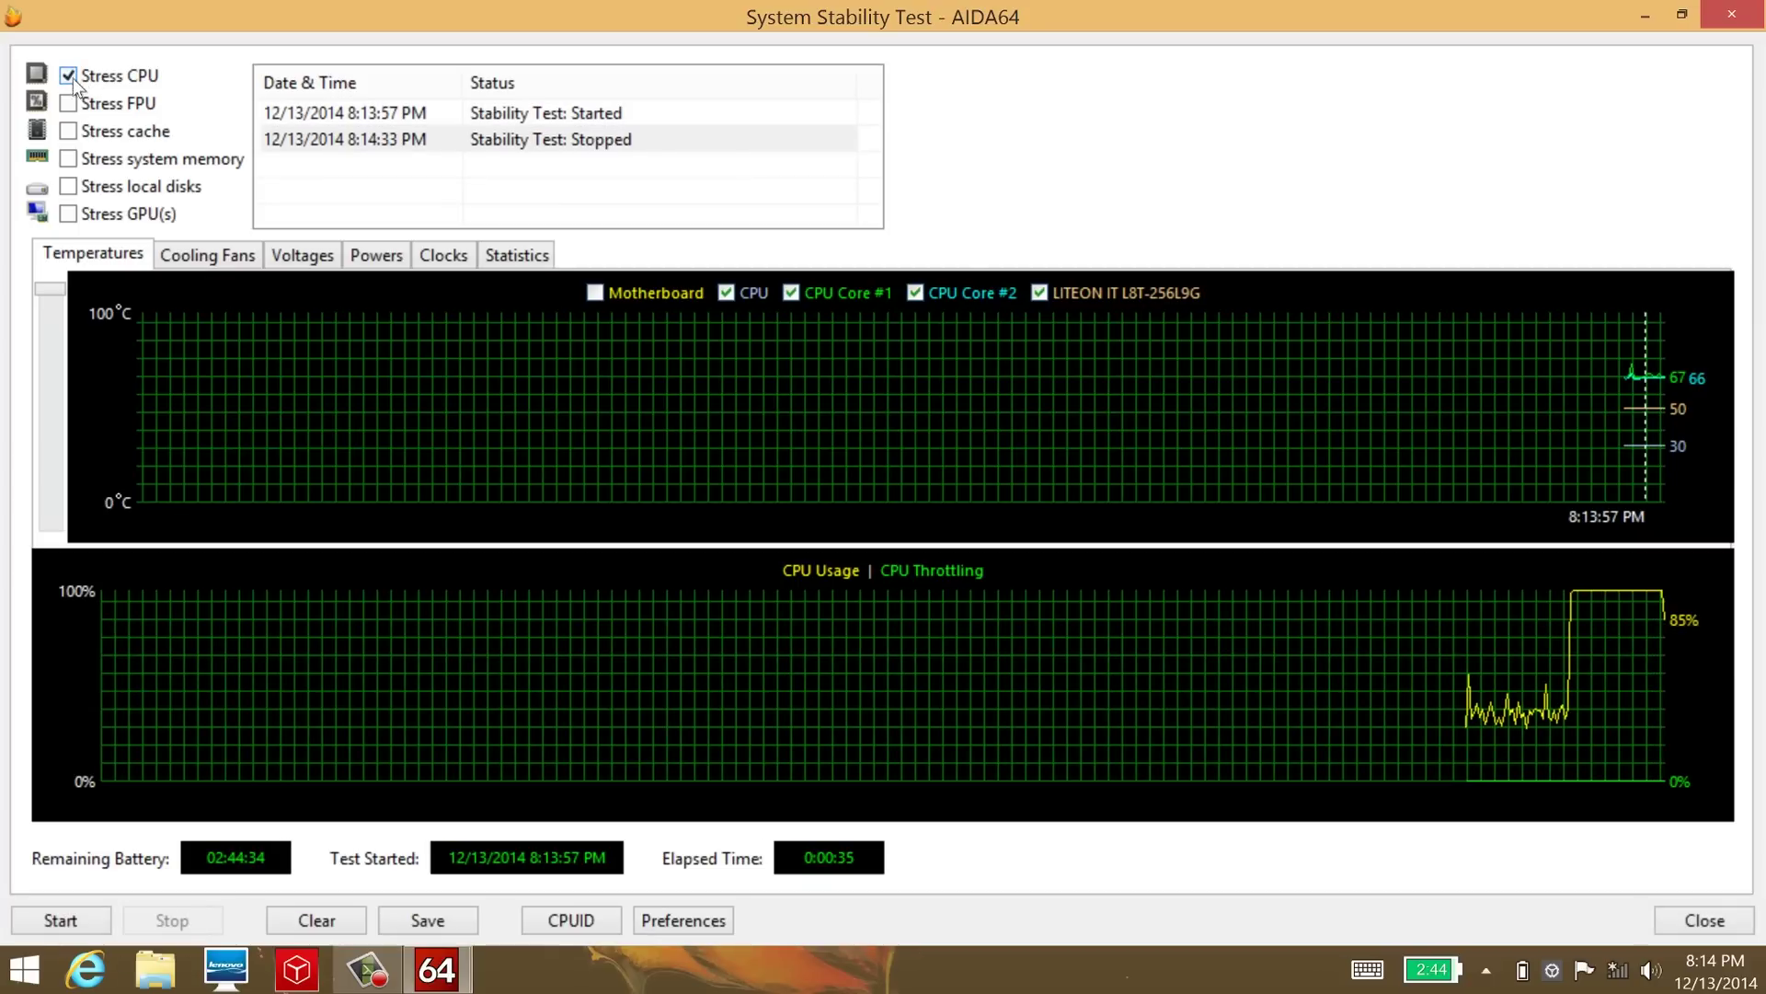
{"action": "left_click", "coordinate": [67, 161]}
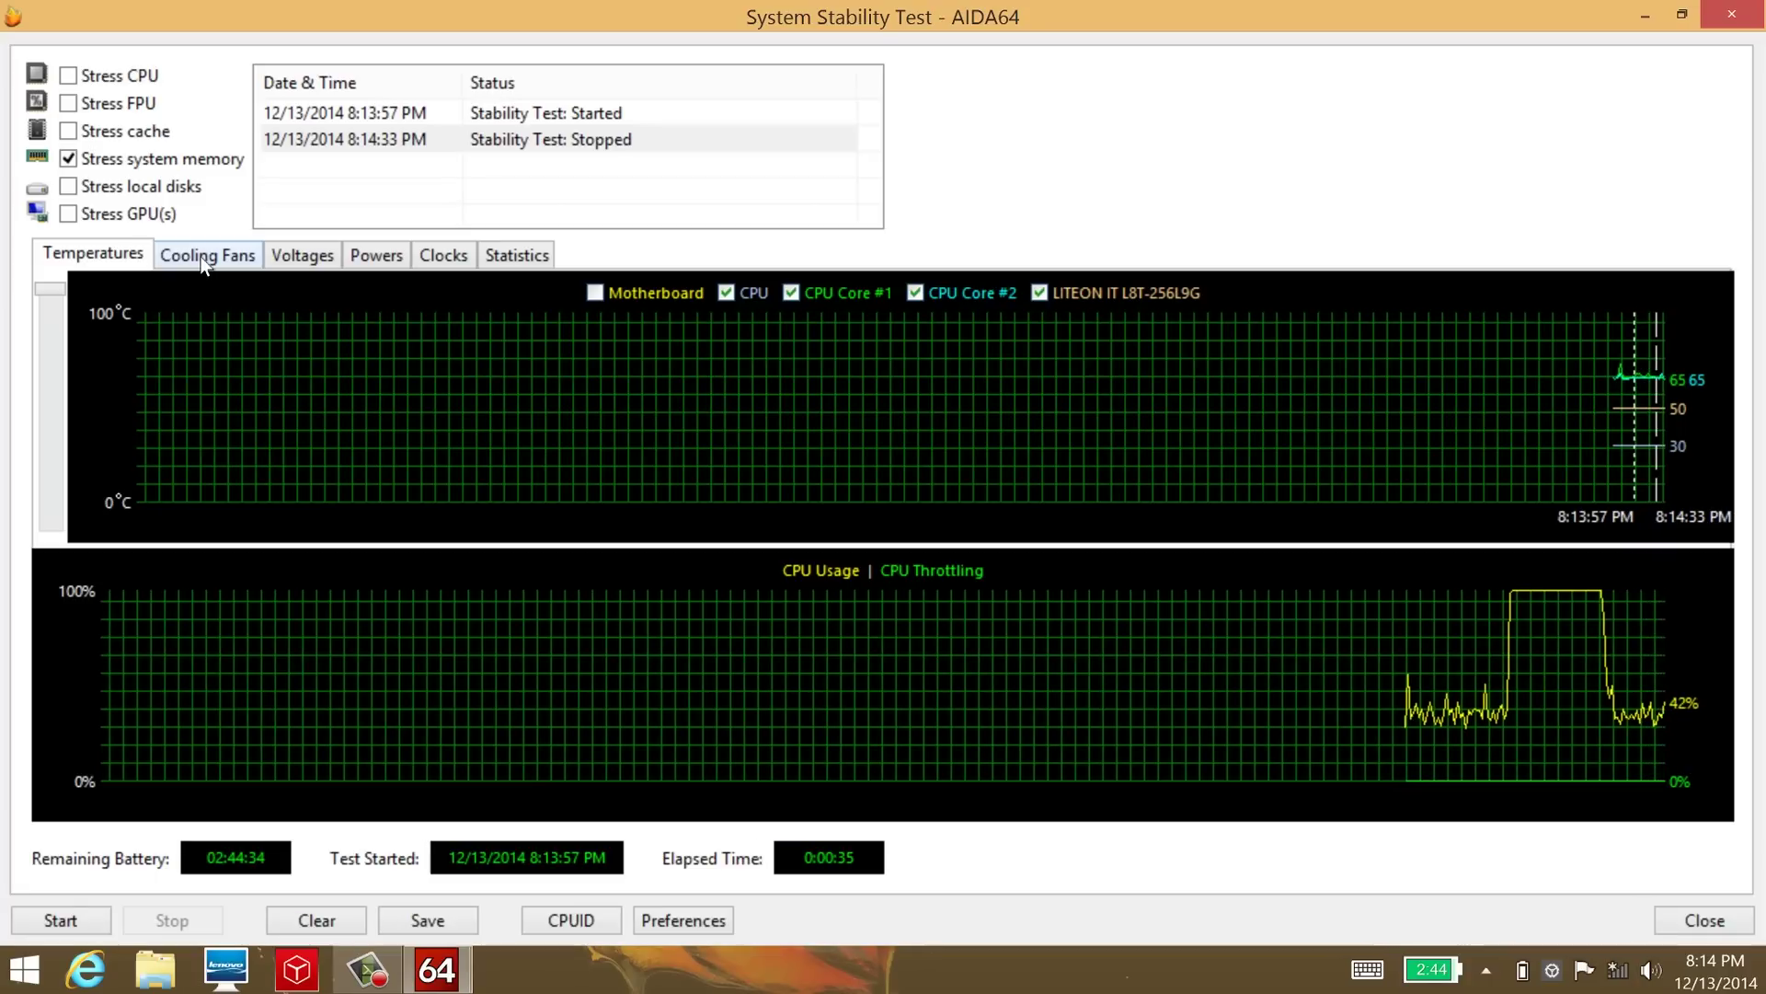
{"action": "left_click", "coordinate": [73, 920]}
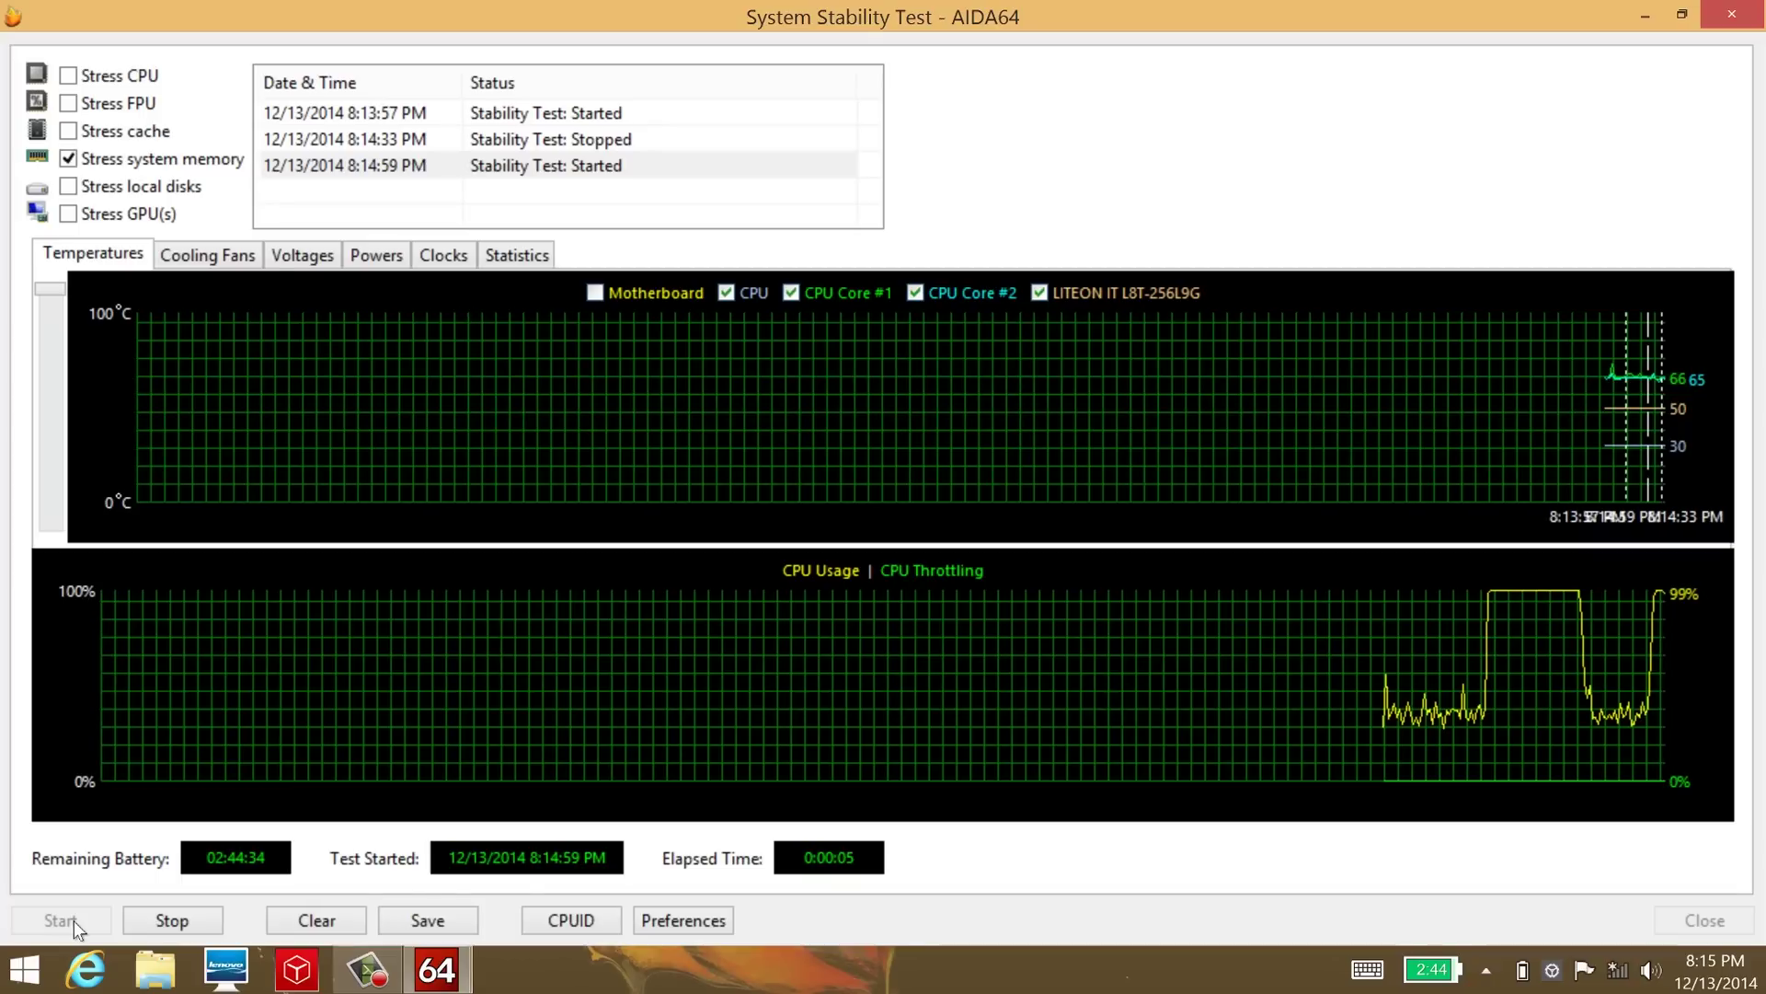
{"action": "left_click", "coordinate": [239, 262]}
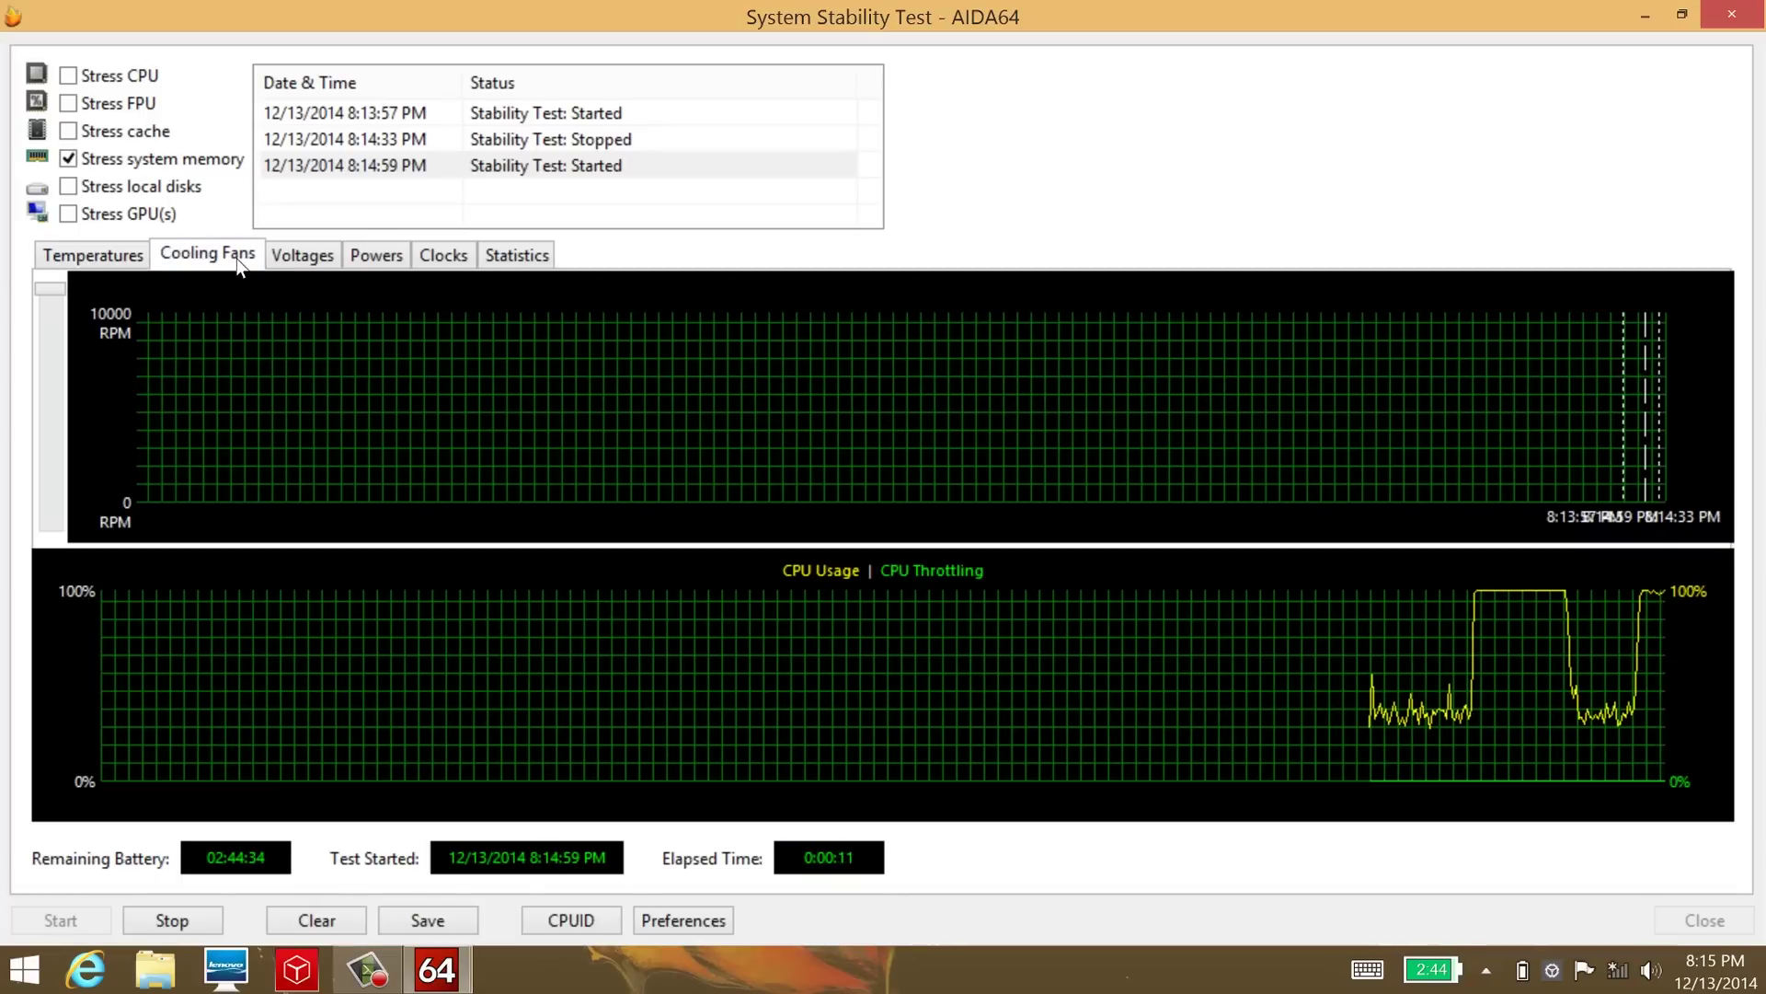
{"action": "left_click", "coordinate": [116, 260]}
{"action": "right_click", "coordinate": [1037, 986]}
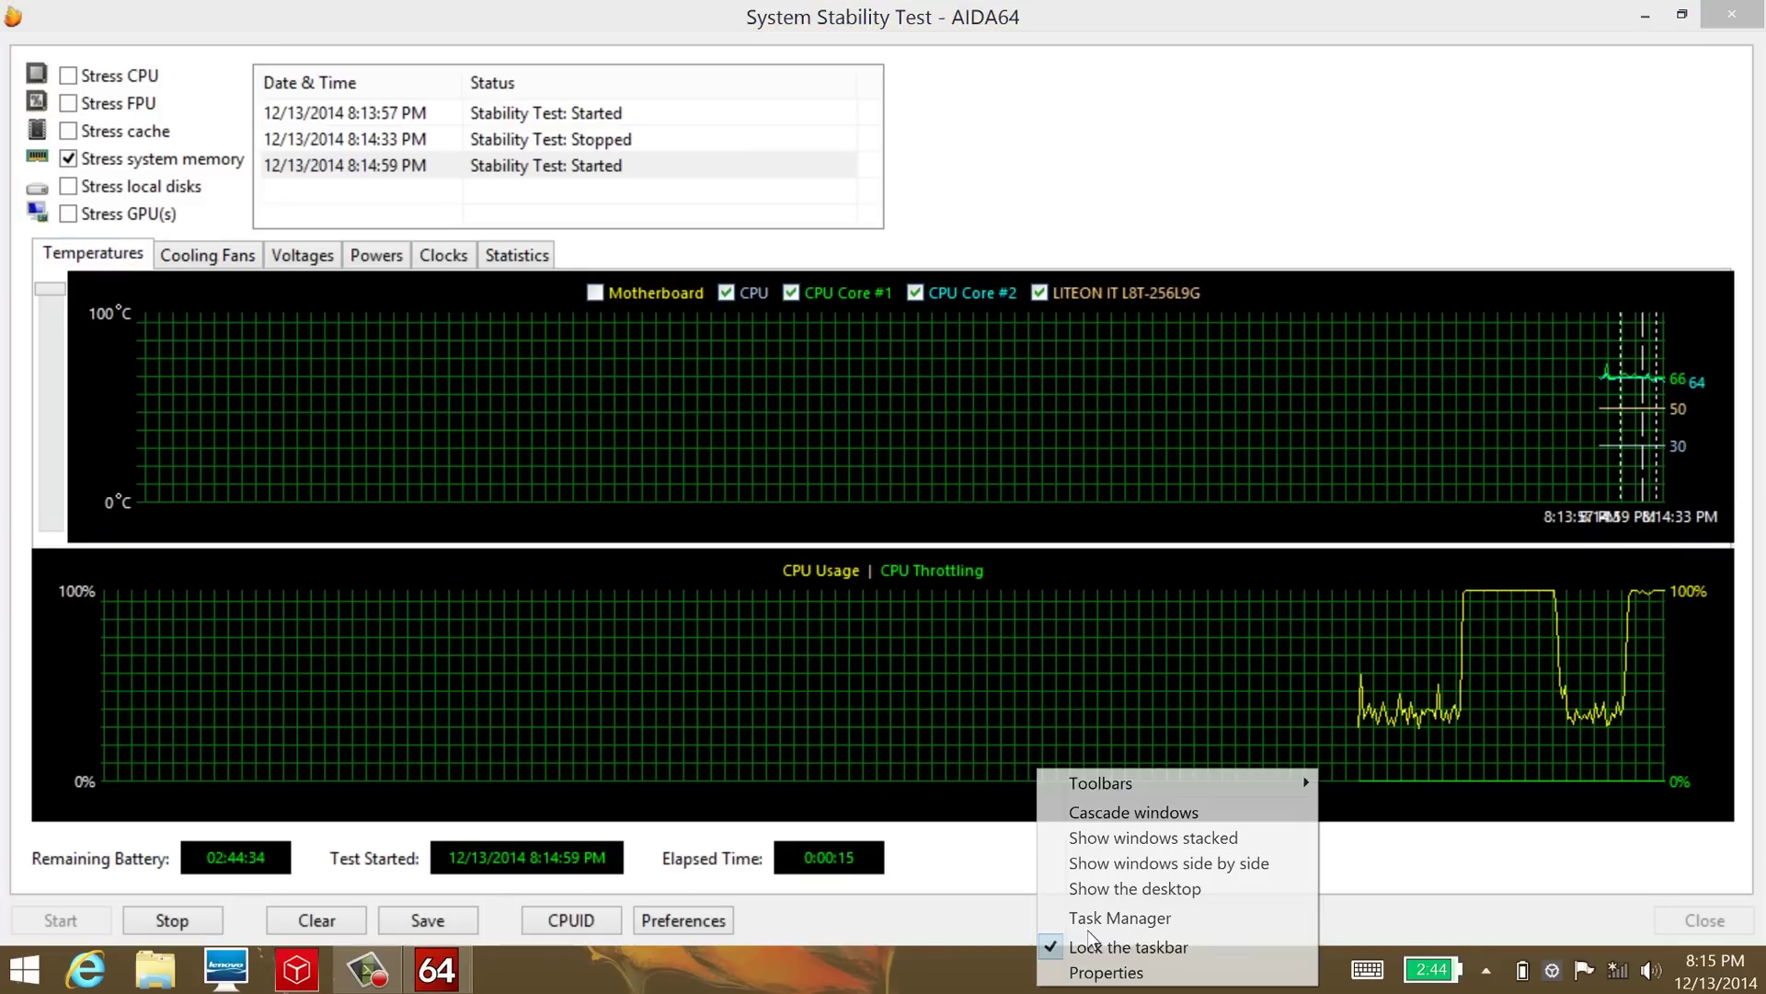
{"action": "left_click", "coordinate": [1094, 911]}
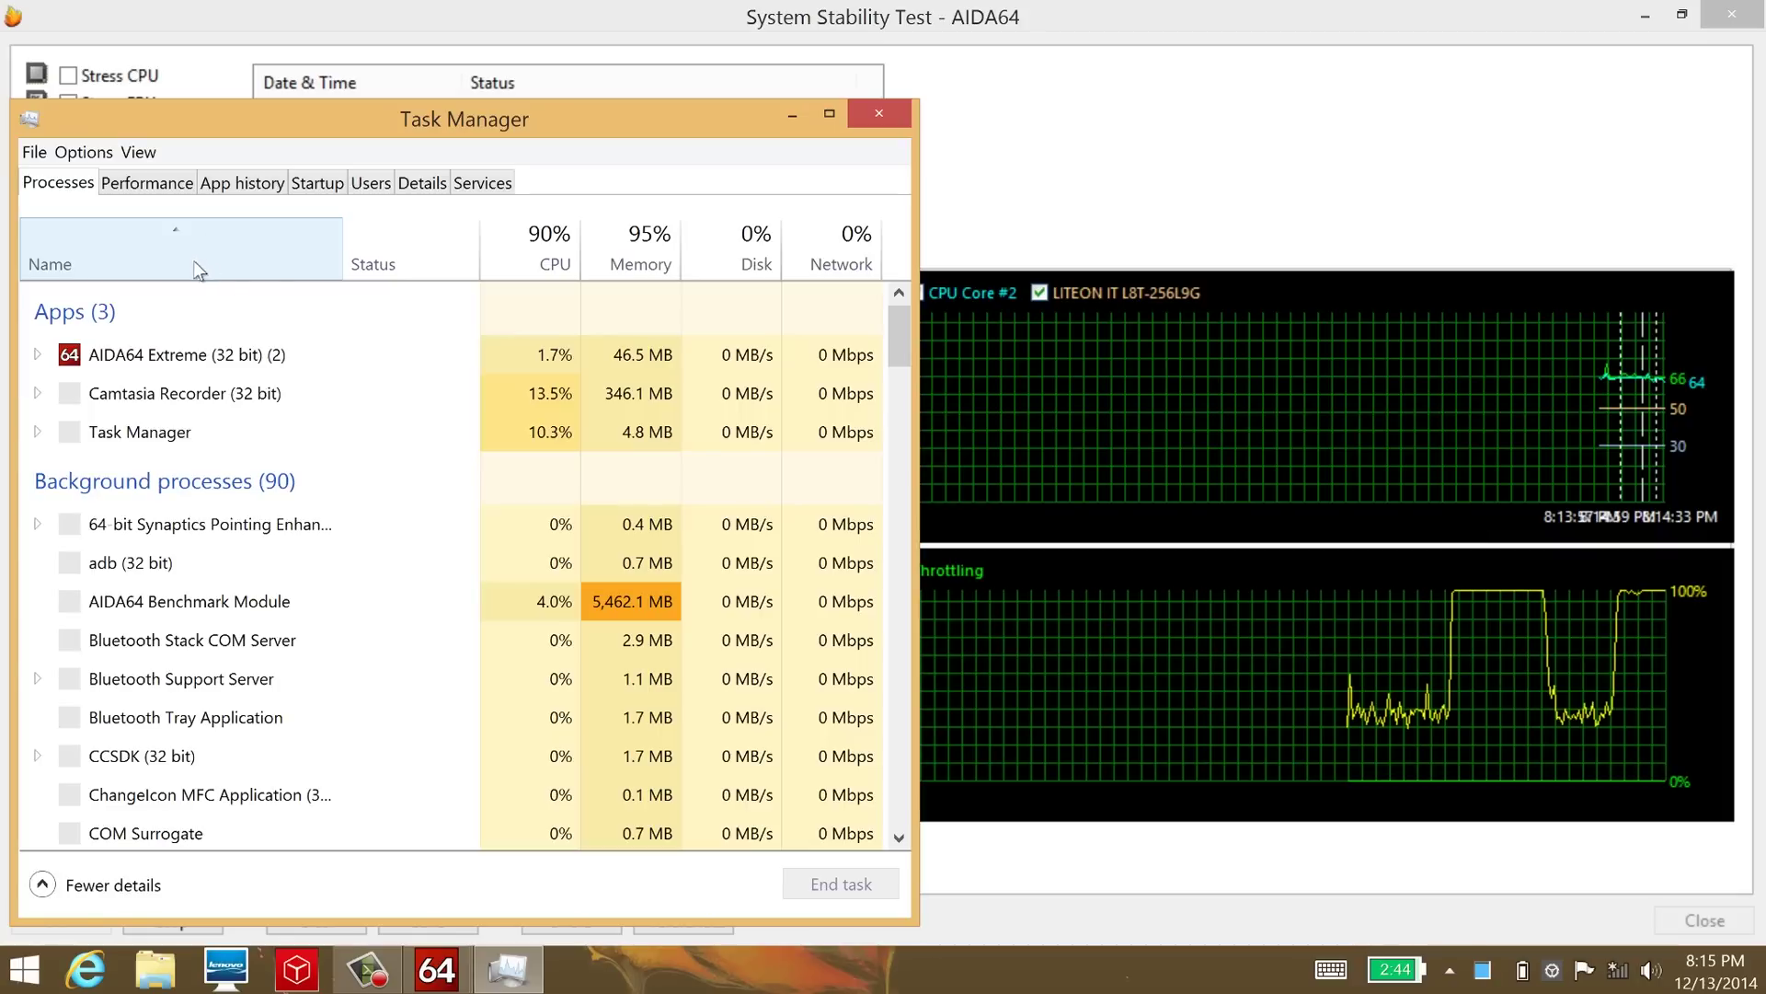
{"action": "left_click", "coordinate": [150, 184]}
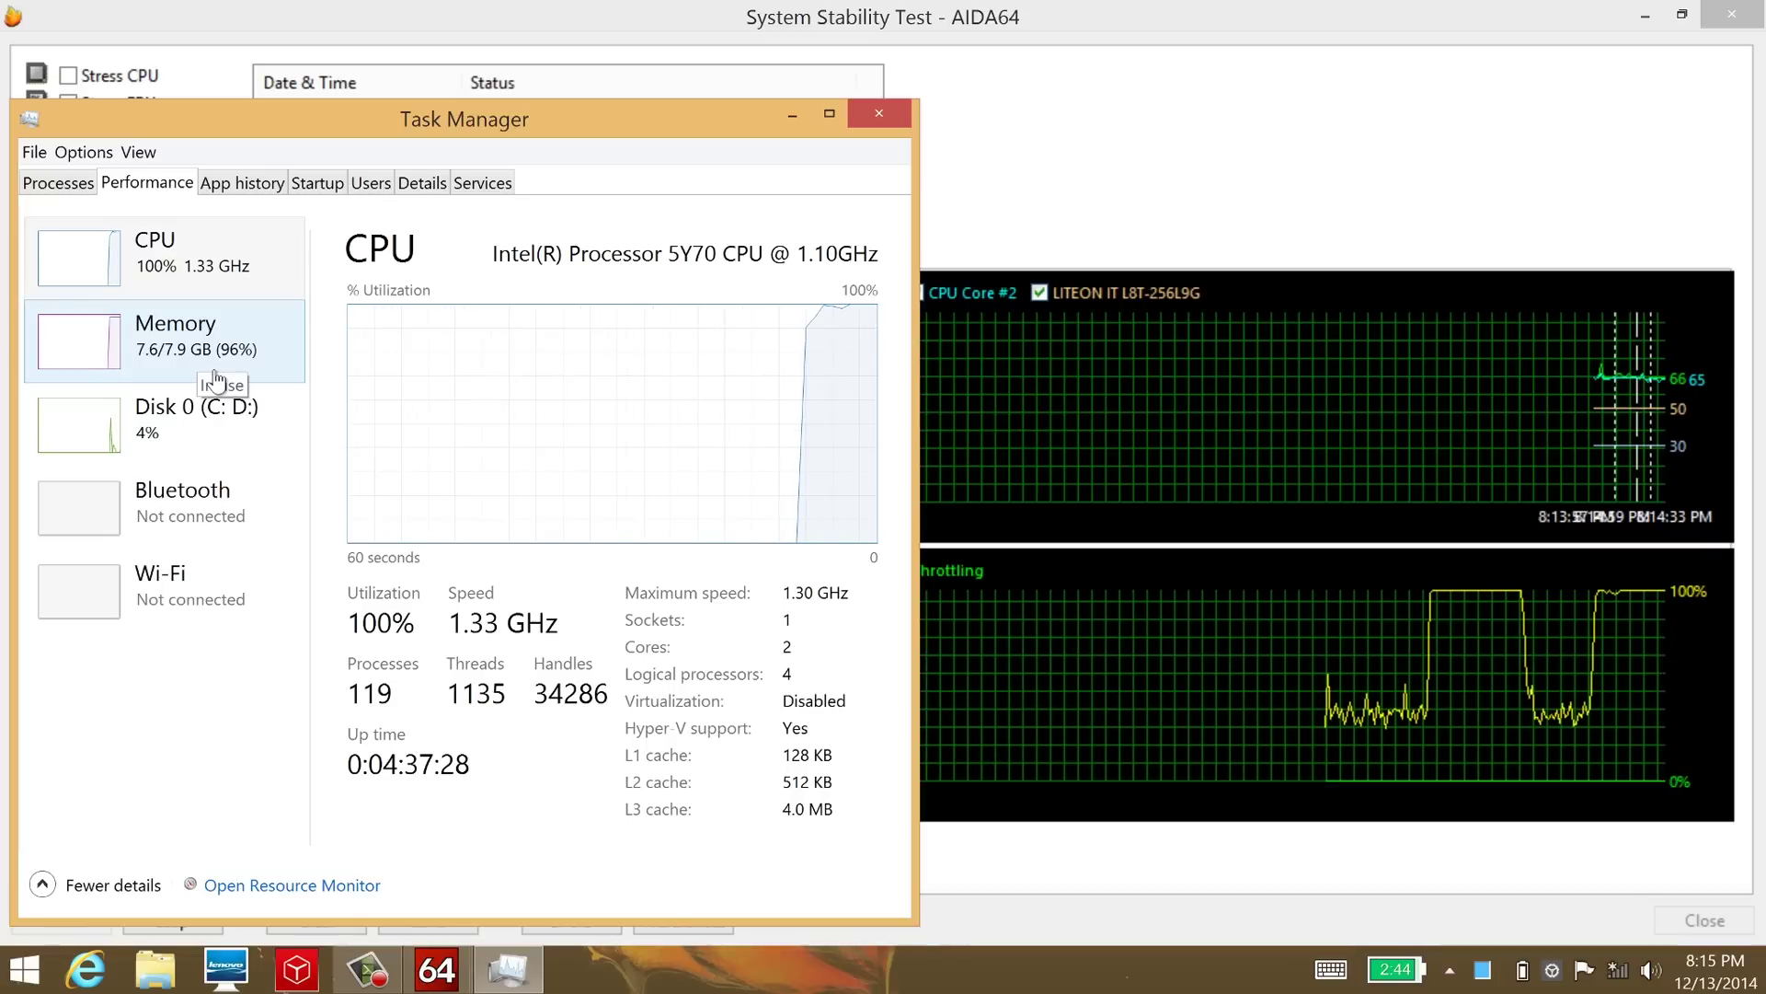
{"action": "left_click", "coordinate": [61, 186]}
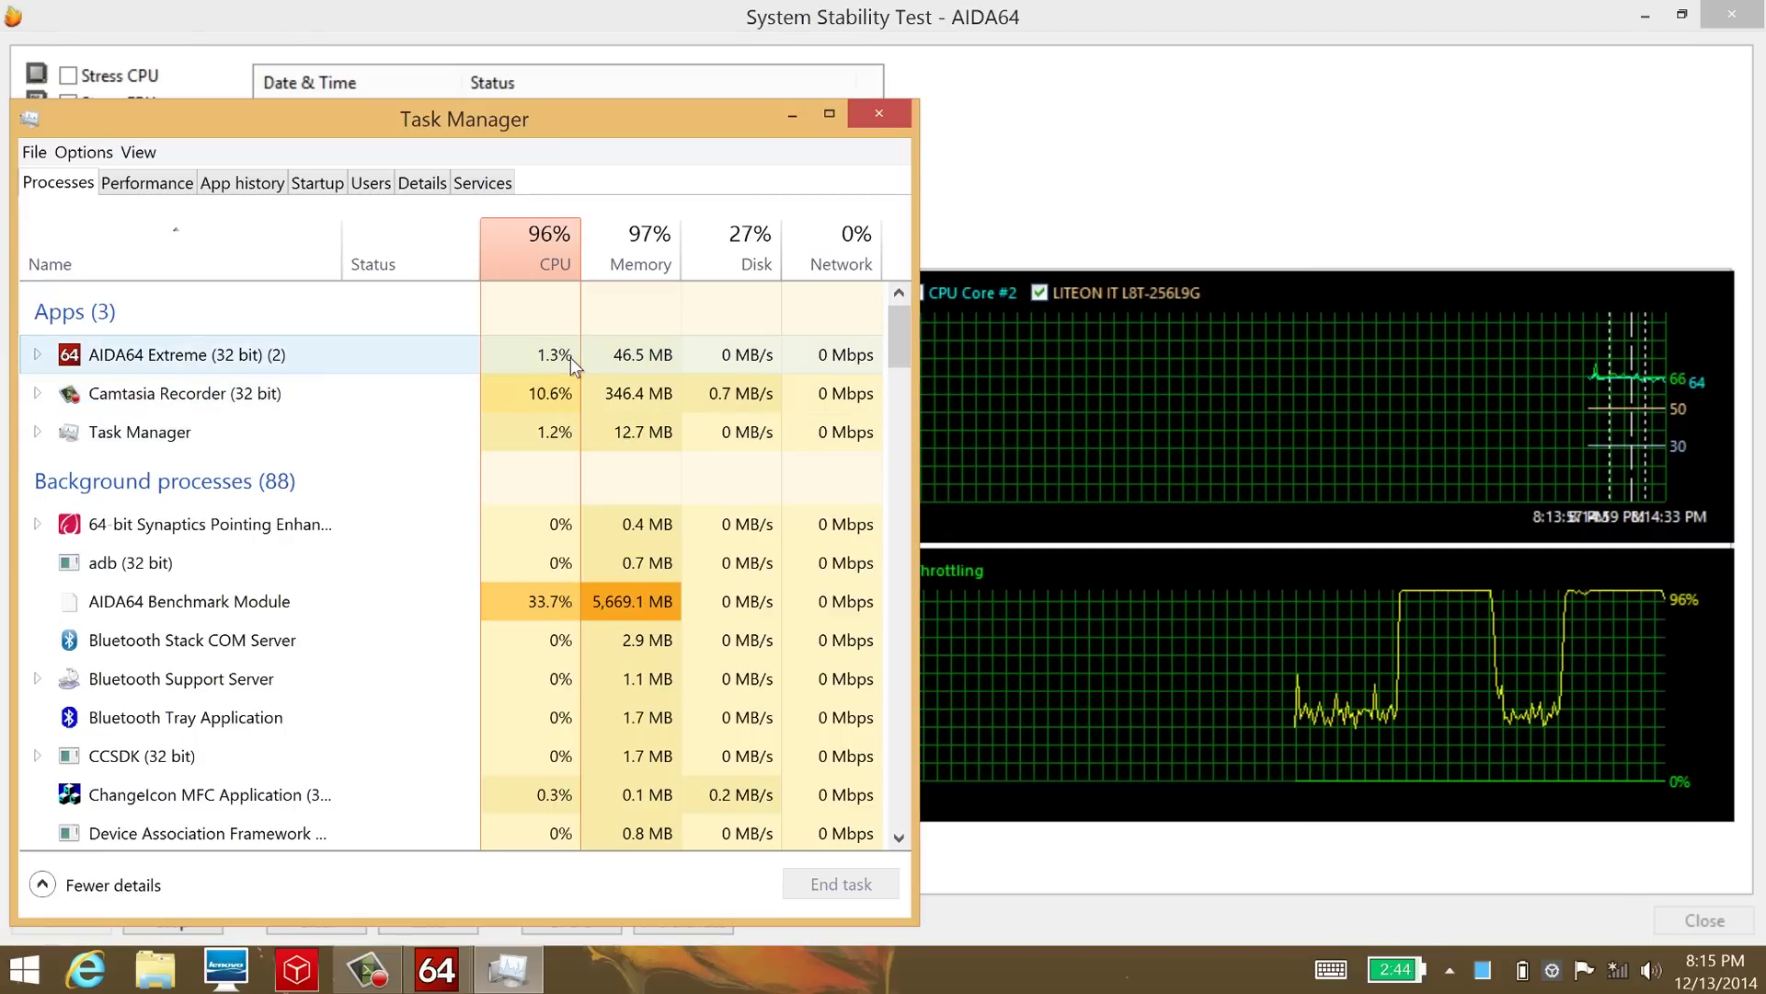
{"action": "left_click", "coordinate": [140, 189]}
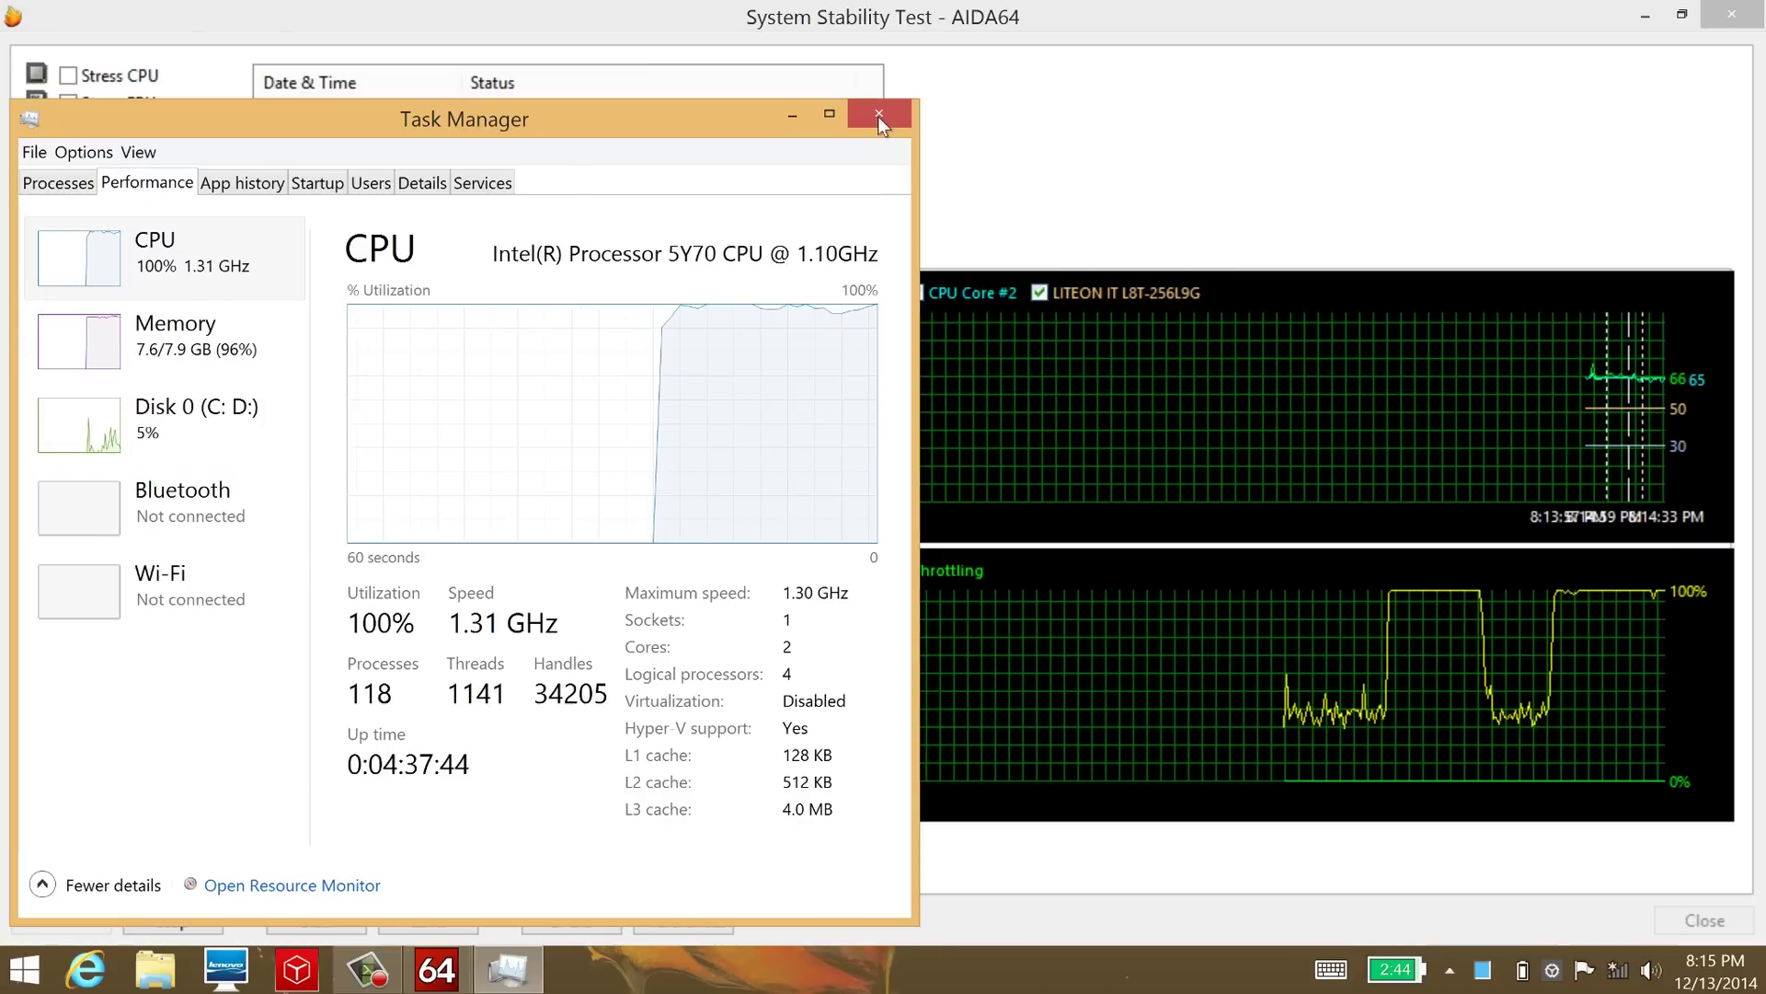
{"action": "key", "text": "alt+F4"}
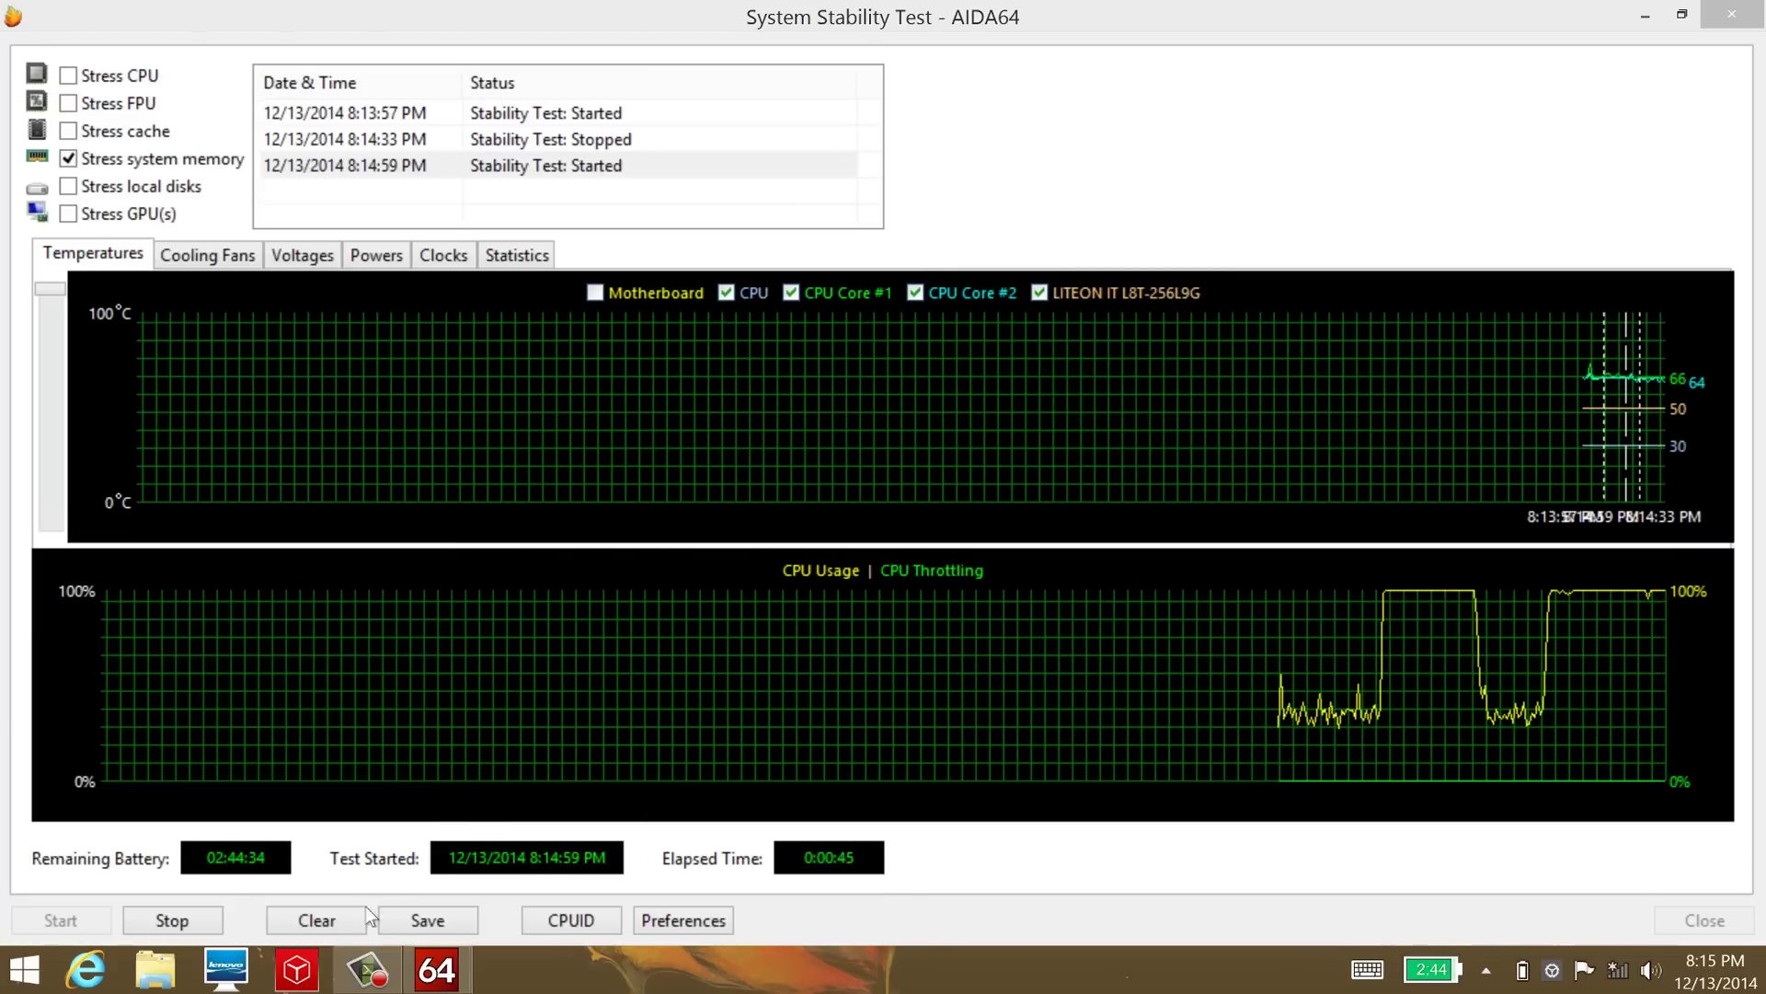
Stop the memory test and start a local-disk-only stability test on drives C and D
{"action": "left_click", "coordinate": [180, 913]}
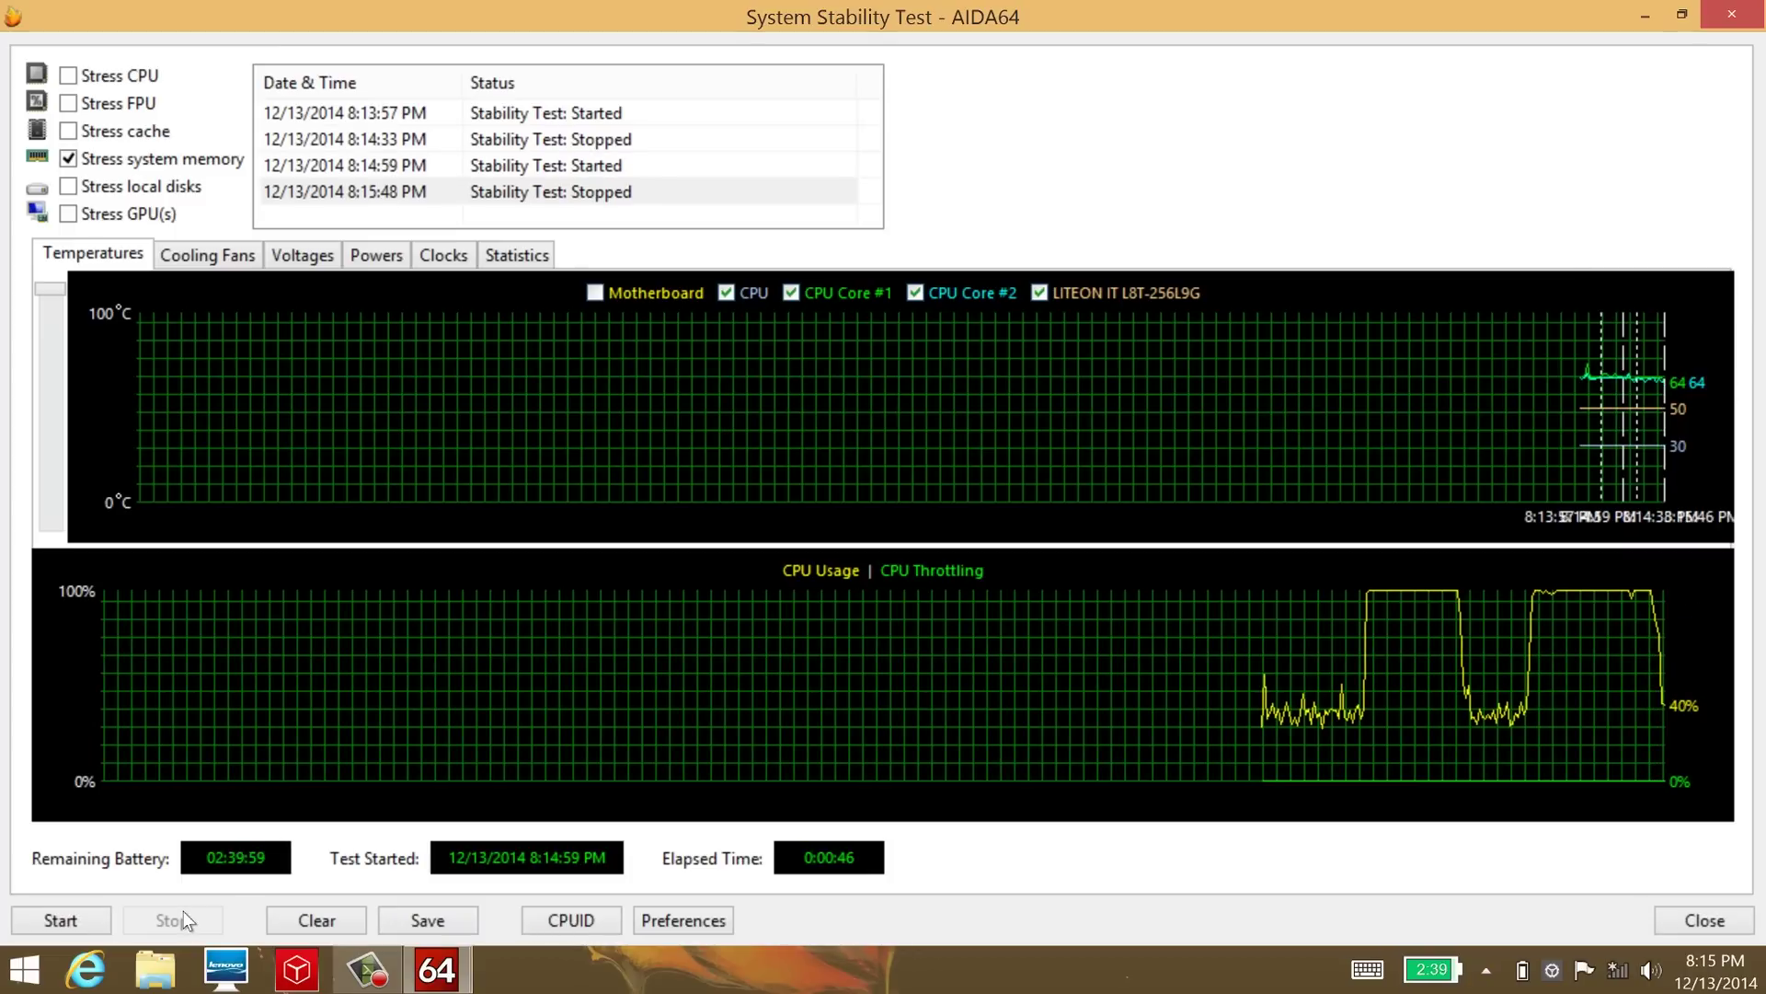
{"action": "left_click", "coordinate": [70, 160]}
{"action": "left_click", "coordinate": [79, 190]}
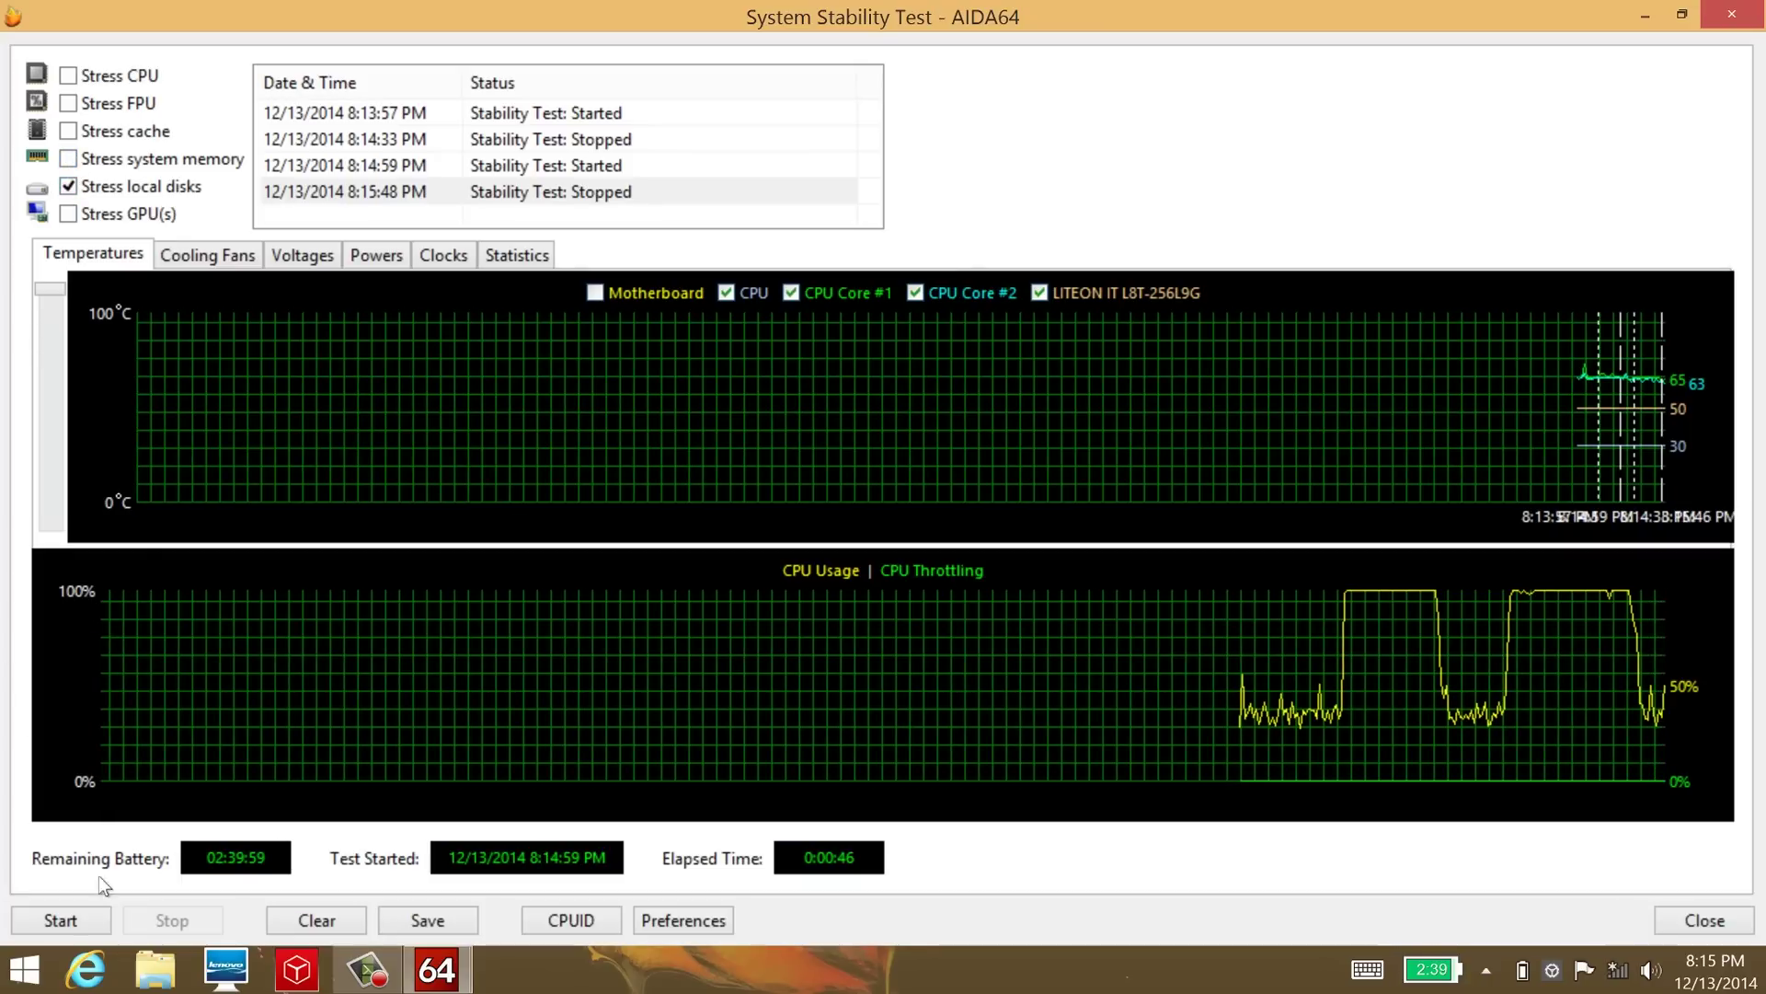
{"action": "left_click", "coordinate": [59, 919]}
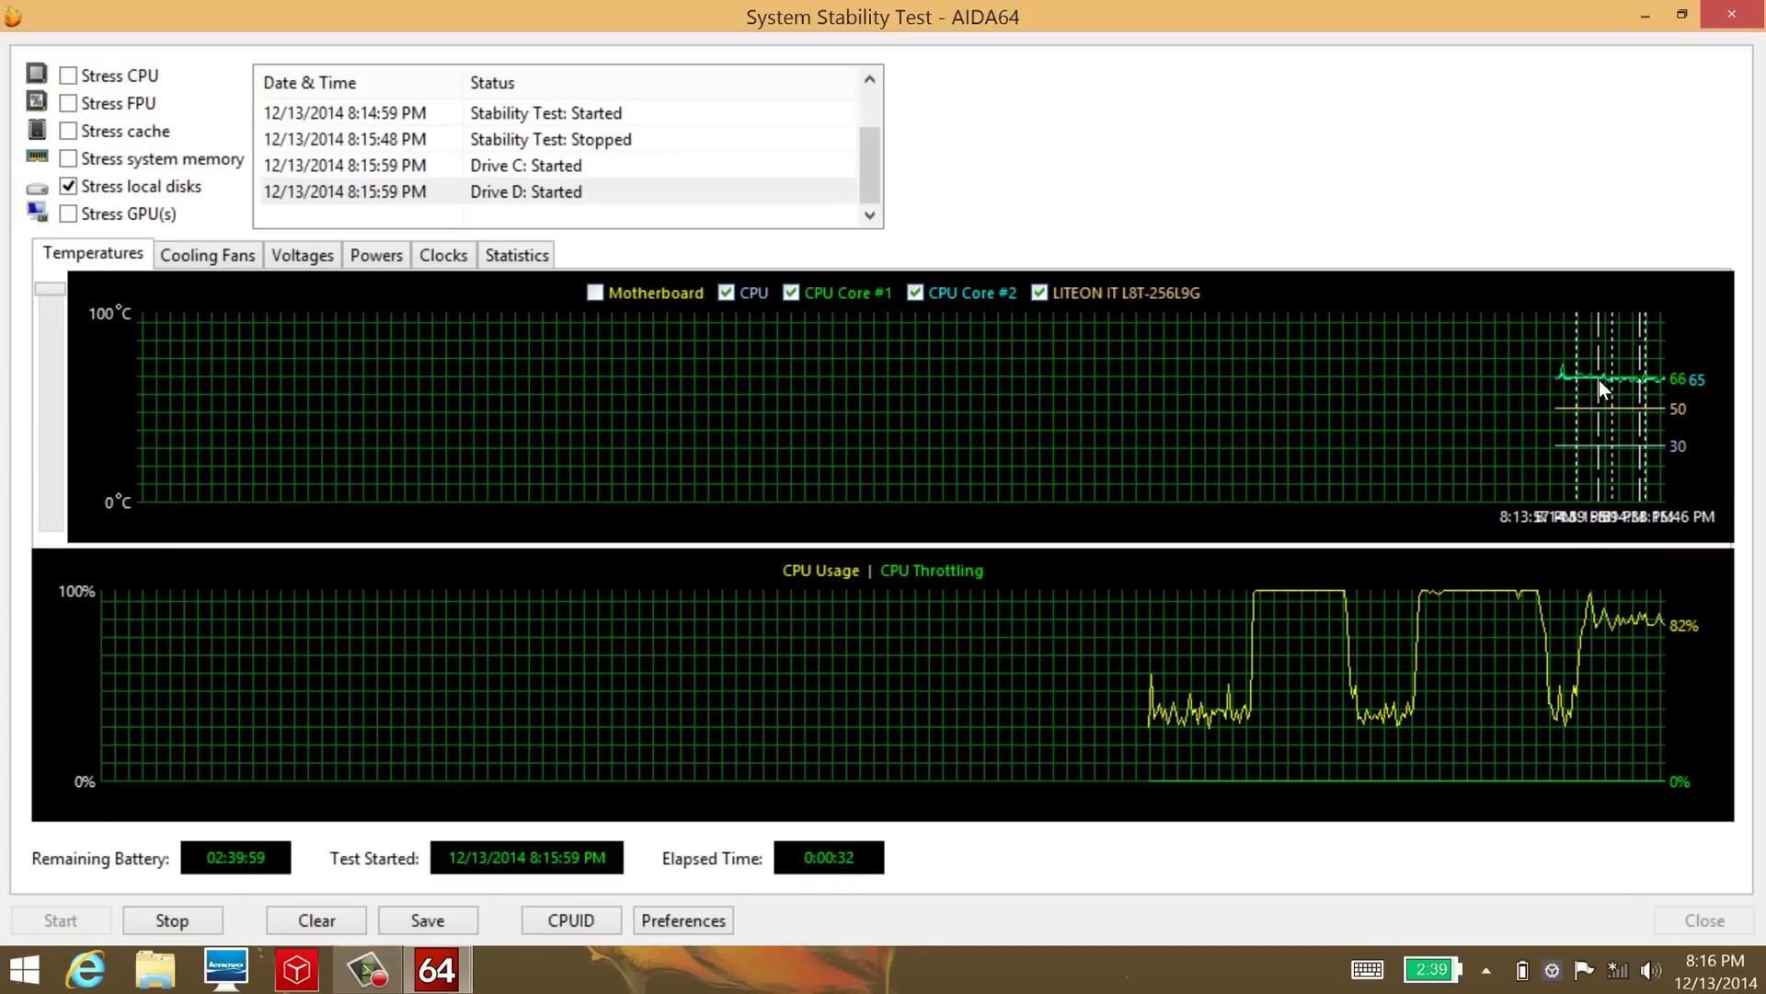
{"action": "left_click", "coordinate": [184, 920]}
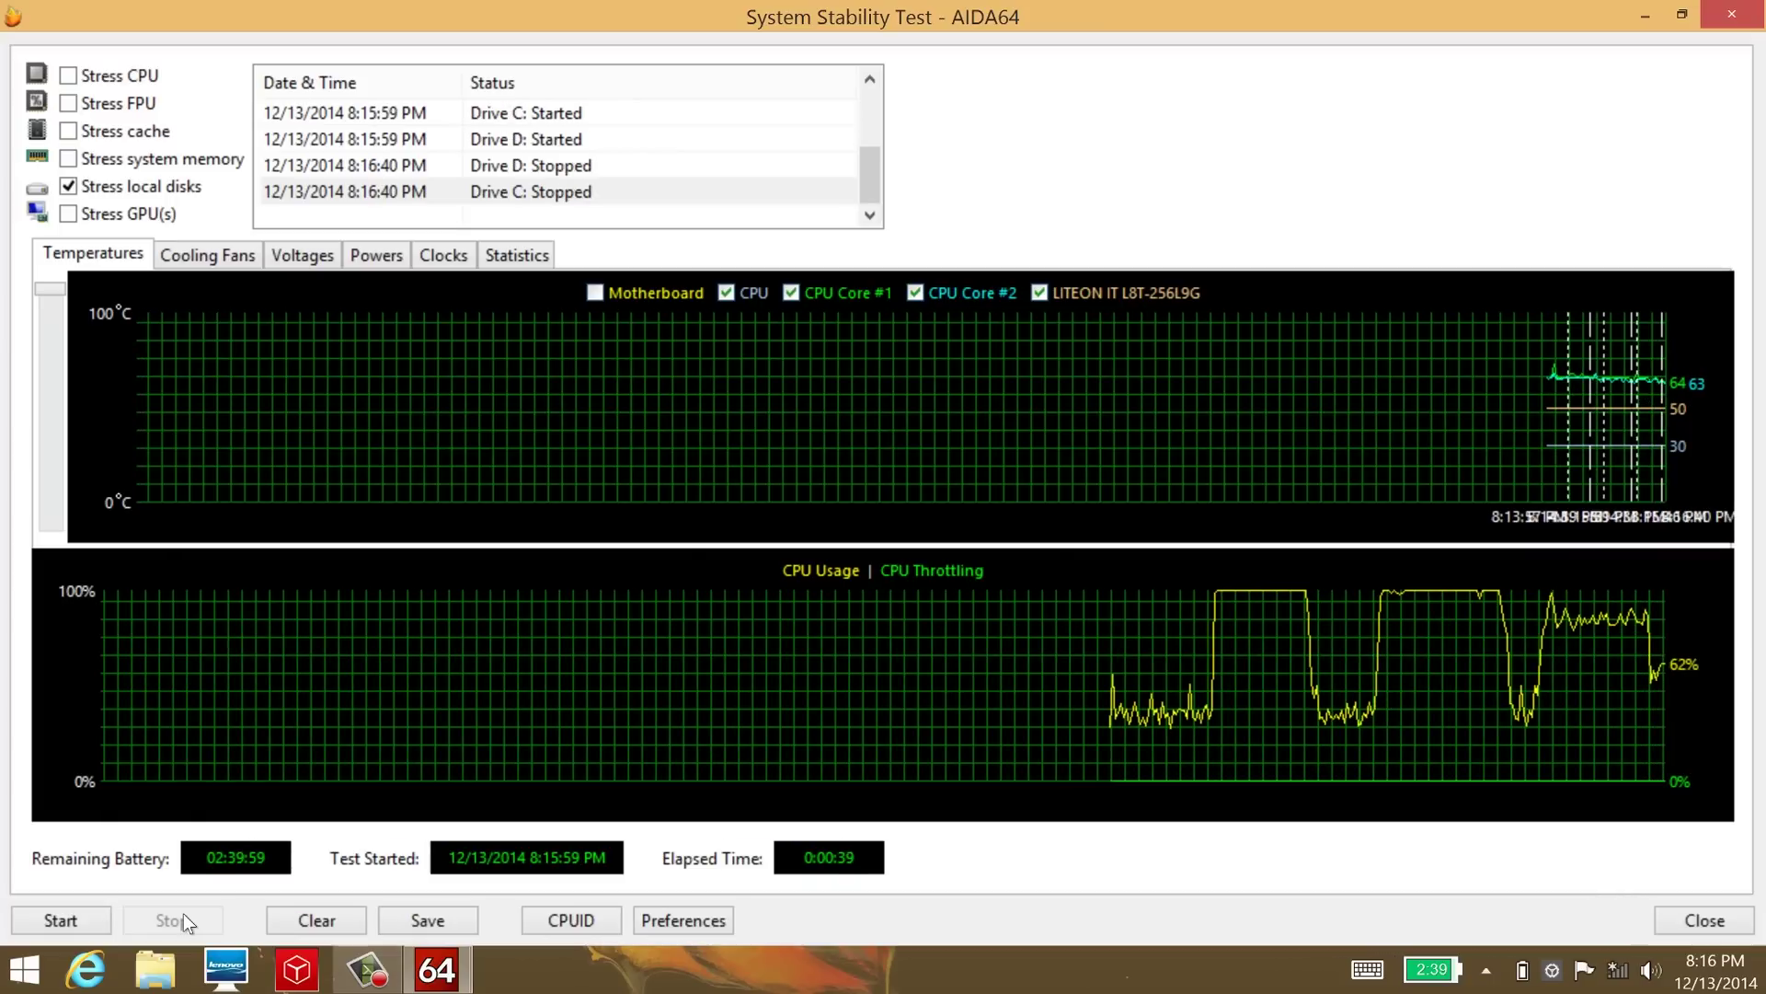